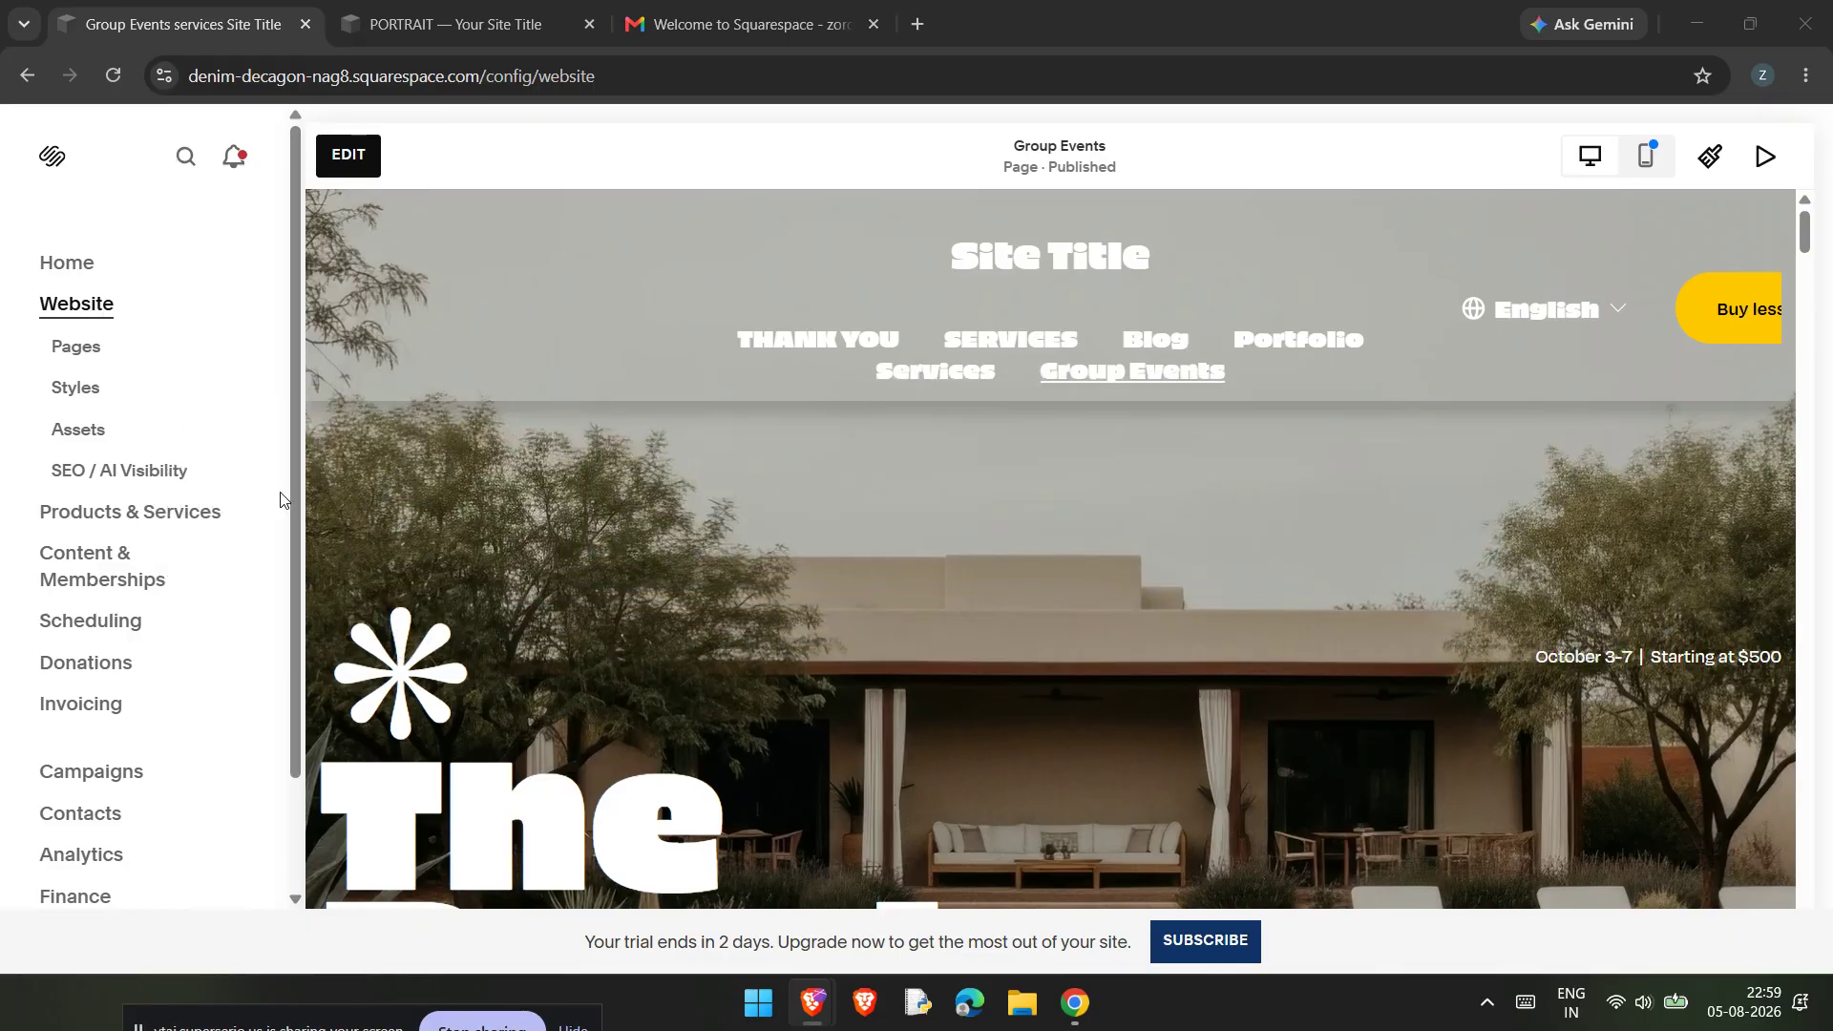
- Open the Shipping settings in the Selling section of the site settings
{"action": "scroll", "coordinate": [284, 499], "scroll_direction": "down", "scroll_amount": 2}
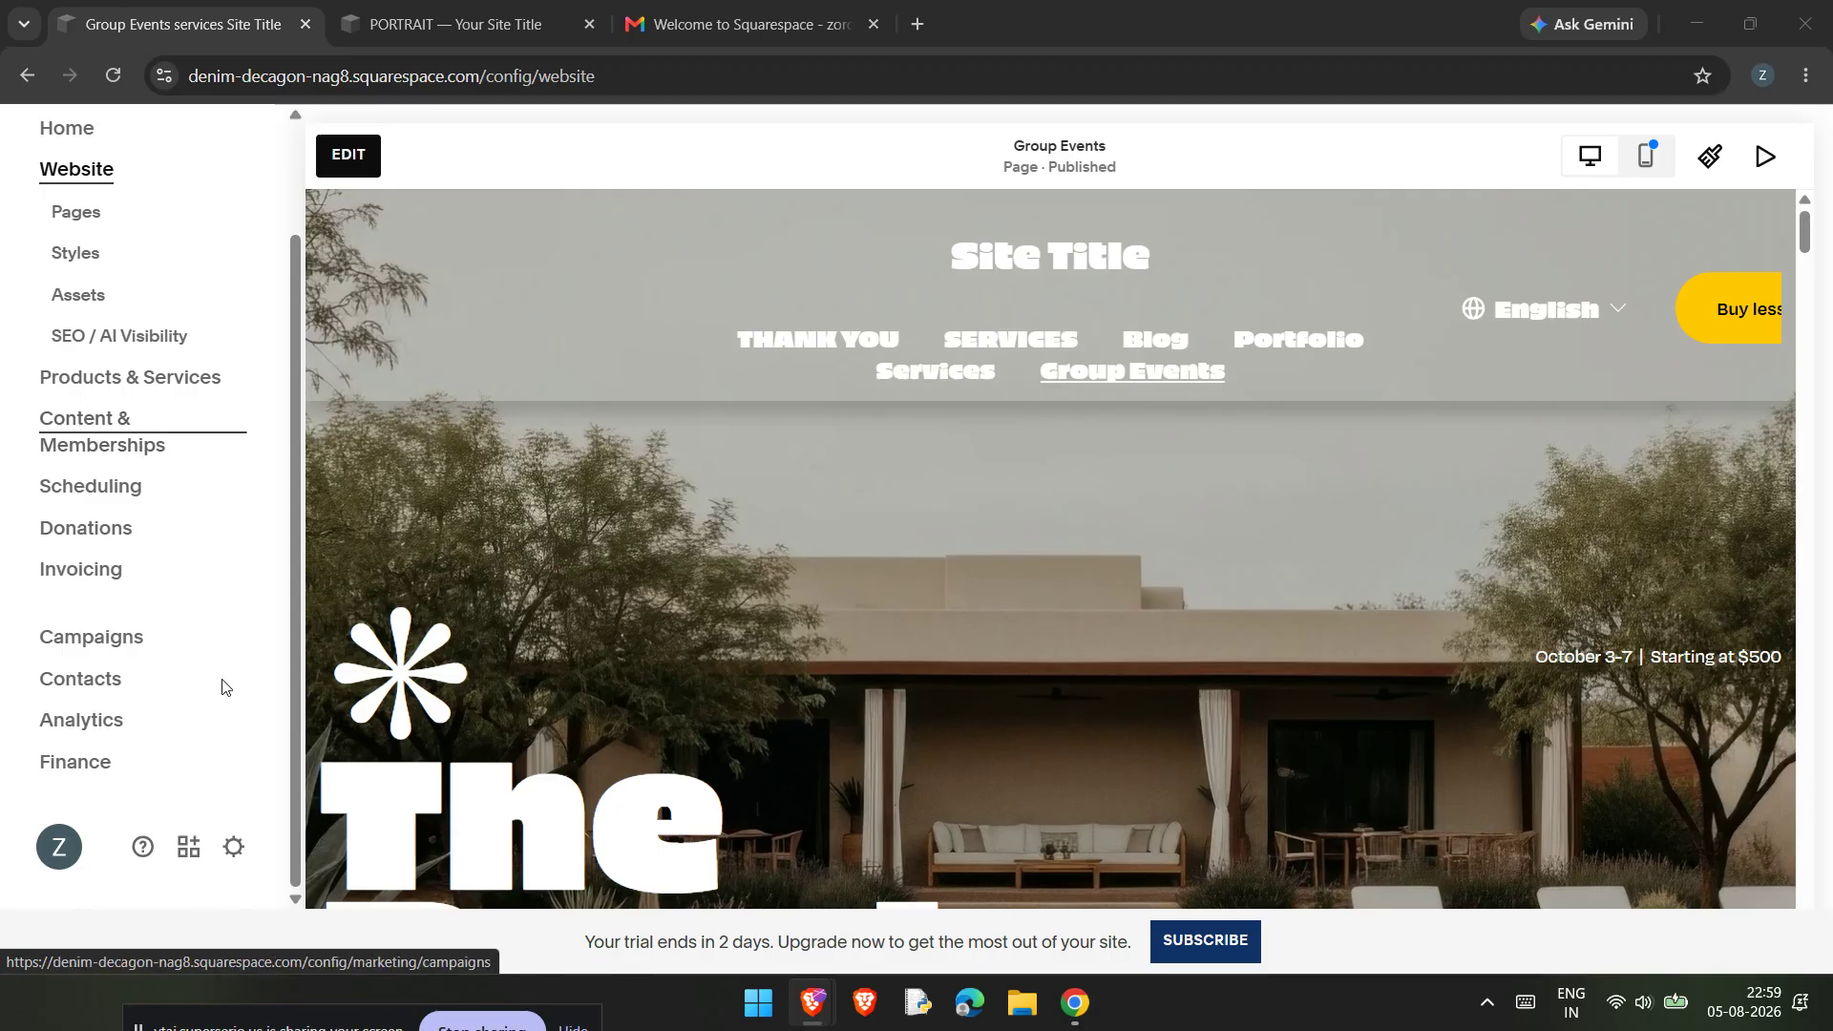
{"action": "left_click", "coordinate": [234, 847]}
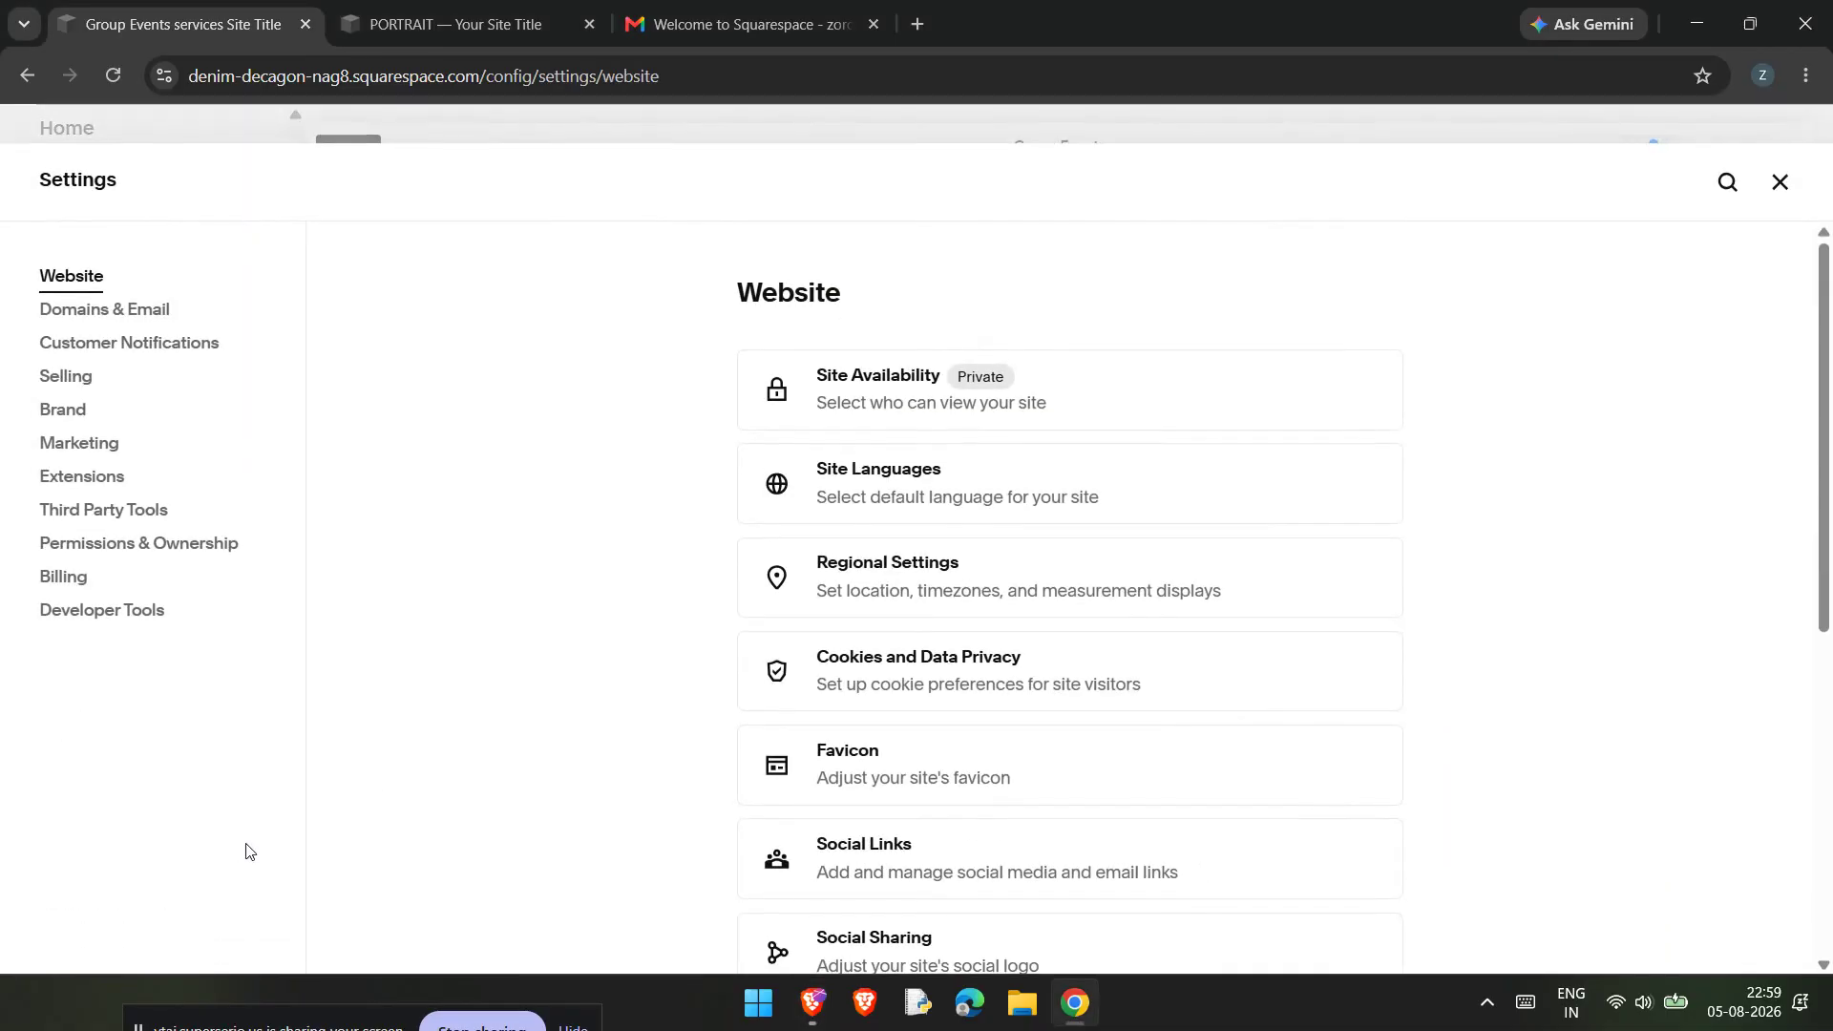
{"action": "left_click", "coordinate": [89, 386]}
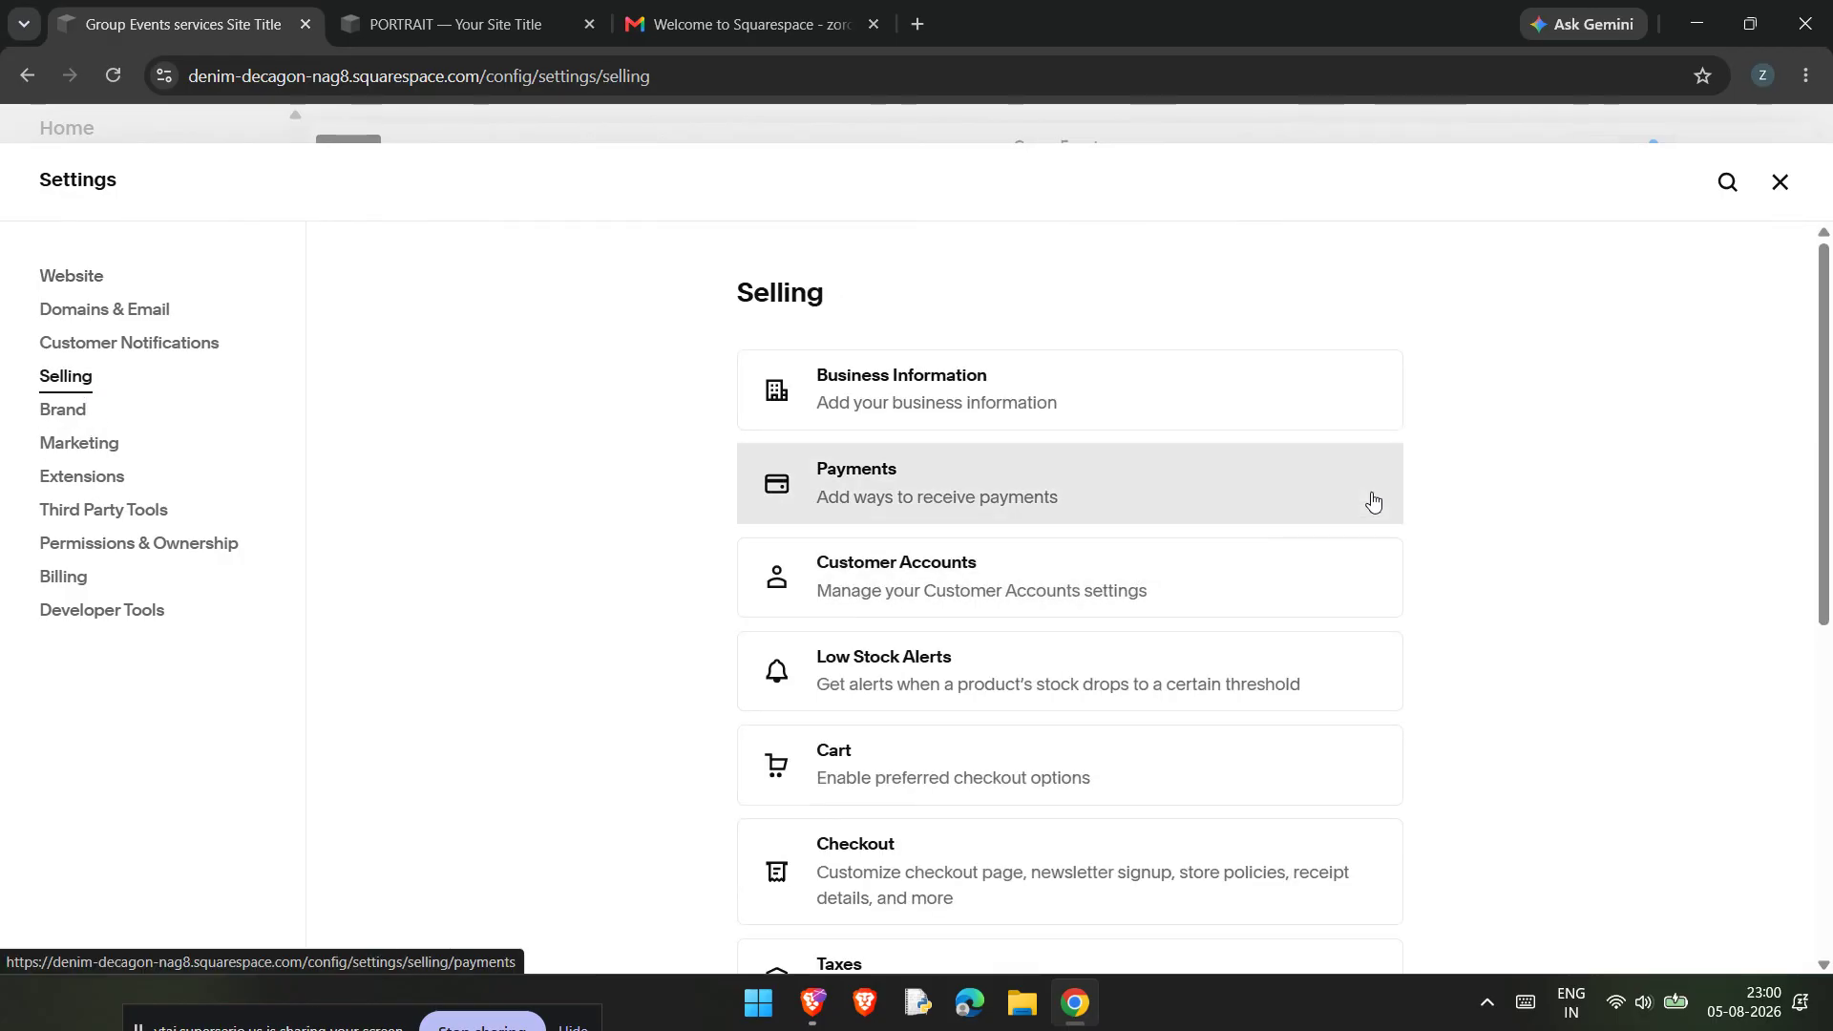
{"action": "scroll", "coordinate": [1378, 586], "scroll_direction": "down", "scroll_amount": 5}
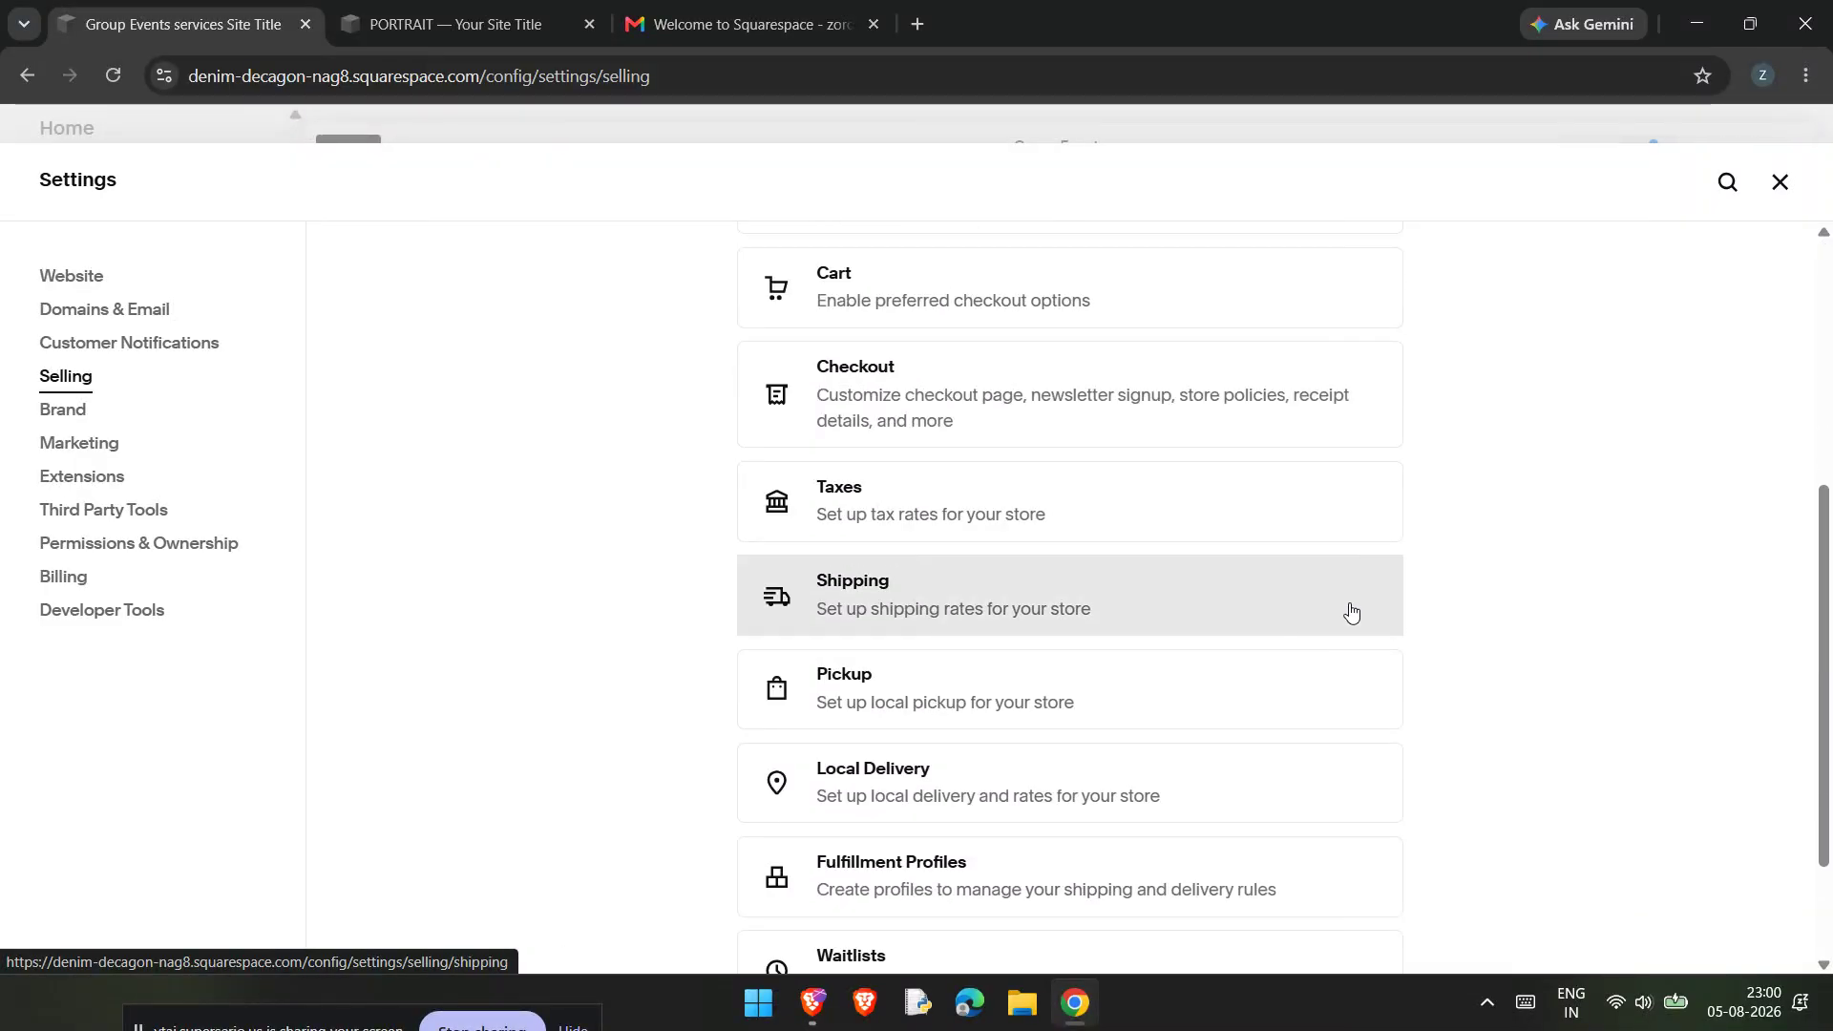
{"action": "scroll", "coordinate": [1476, 626], "scroll_direction": "down", "scroll_amount": 2}
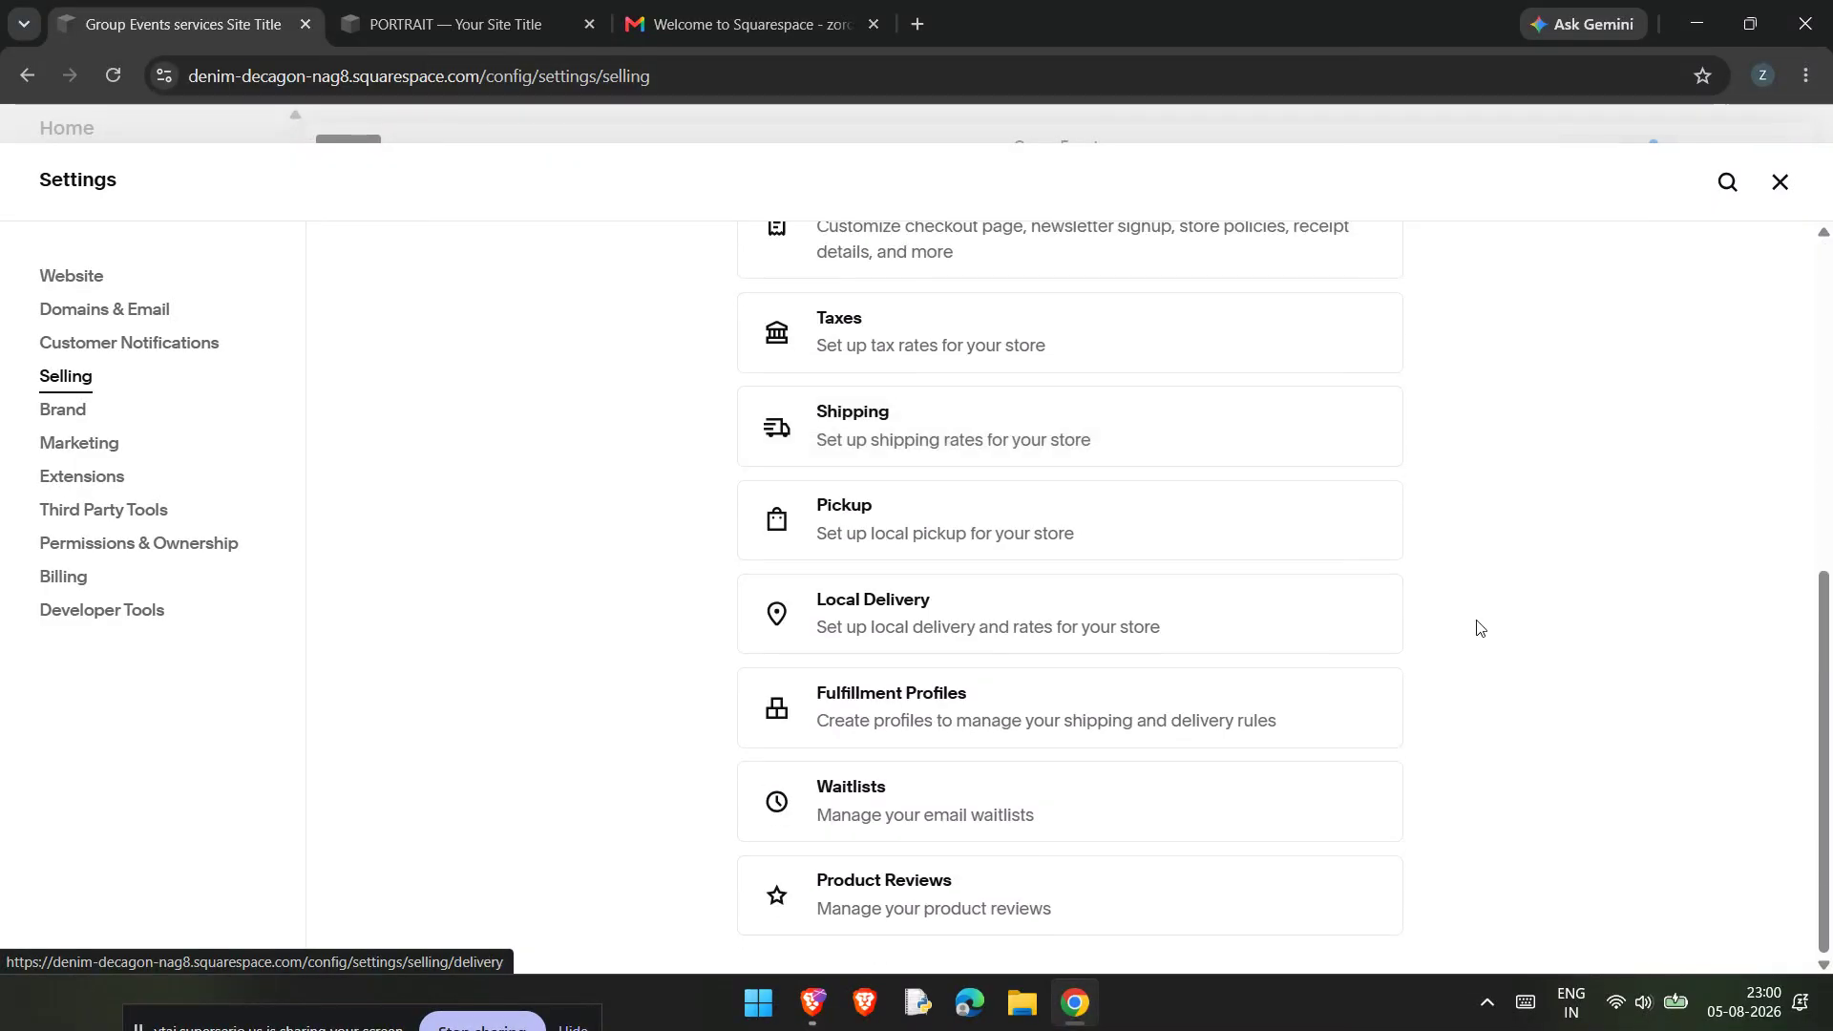
{"action": "scroll", "coordinate": [1595, 646], "scroll_direction": "up", "scroll_amount": 5}
{"action": "scroll", "coordinate": [1567, 654], "scroll_direction": "down", "scroll_amount": 4}
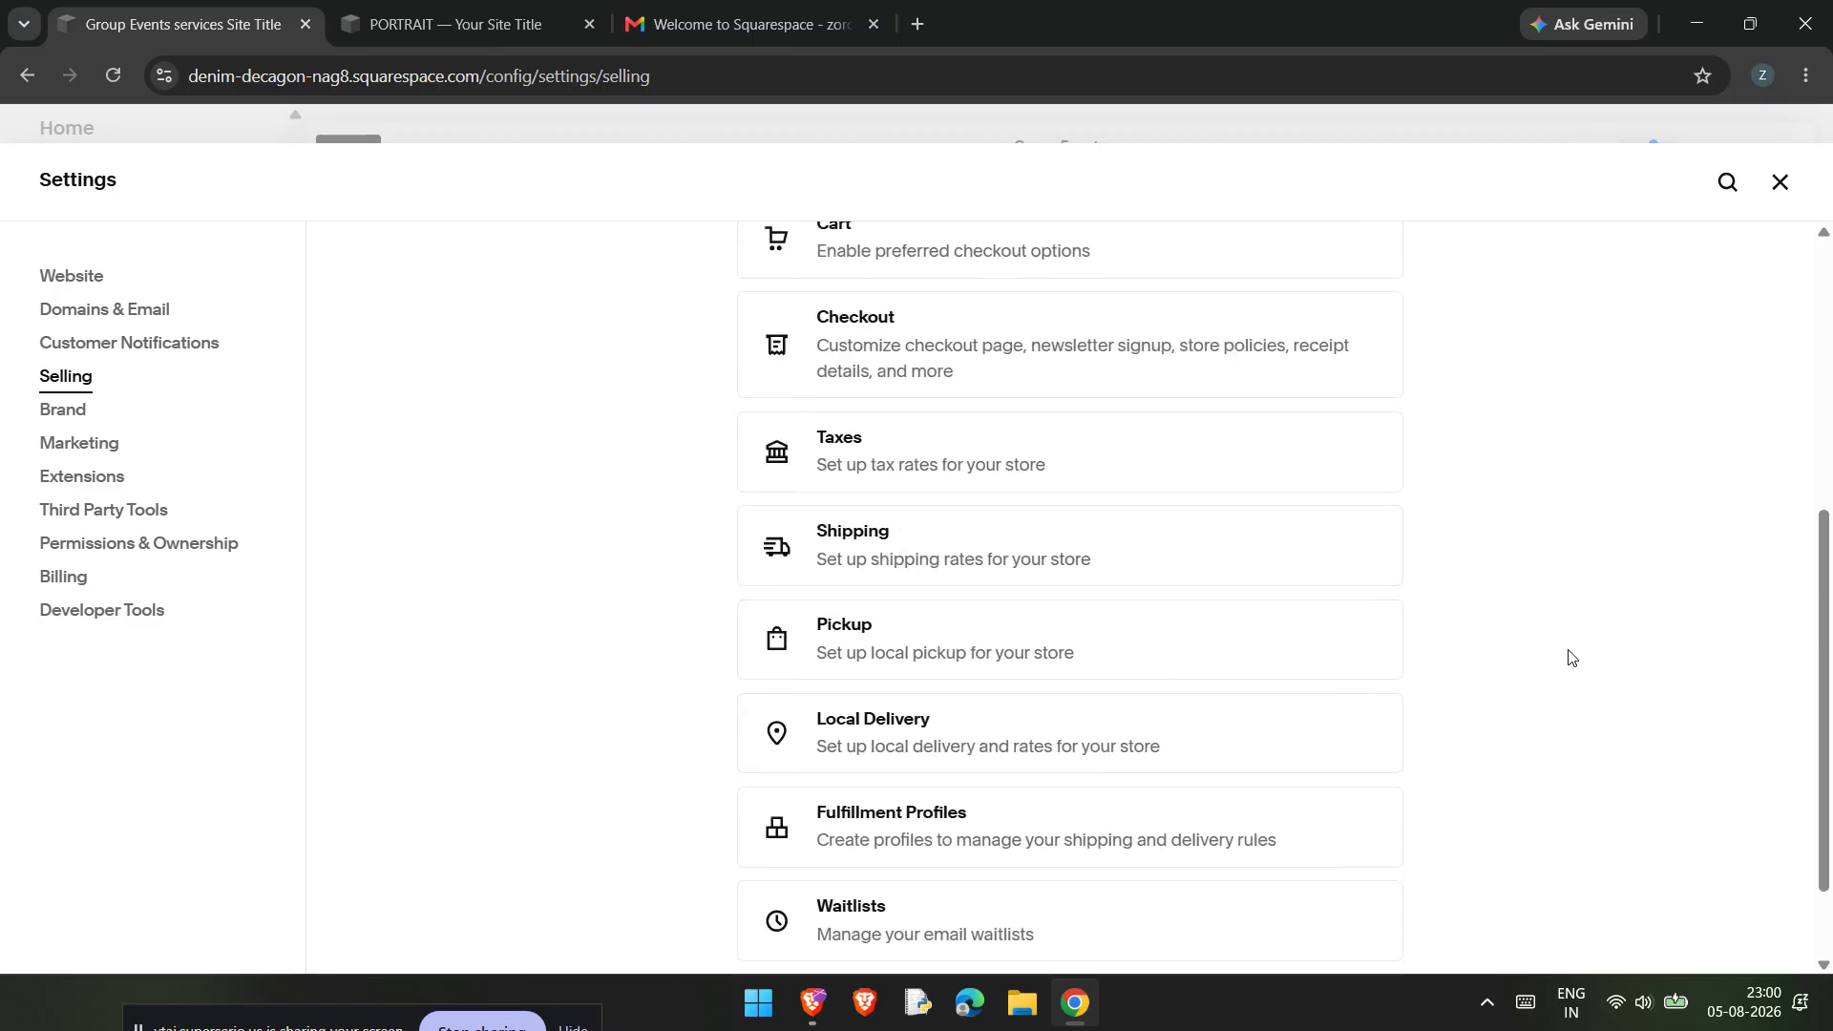
{"action": "left_click", "coordinate": [1332, 556]}
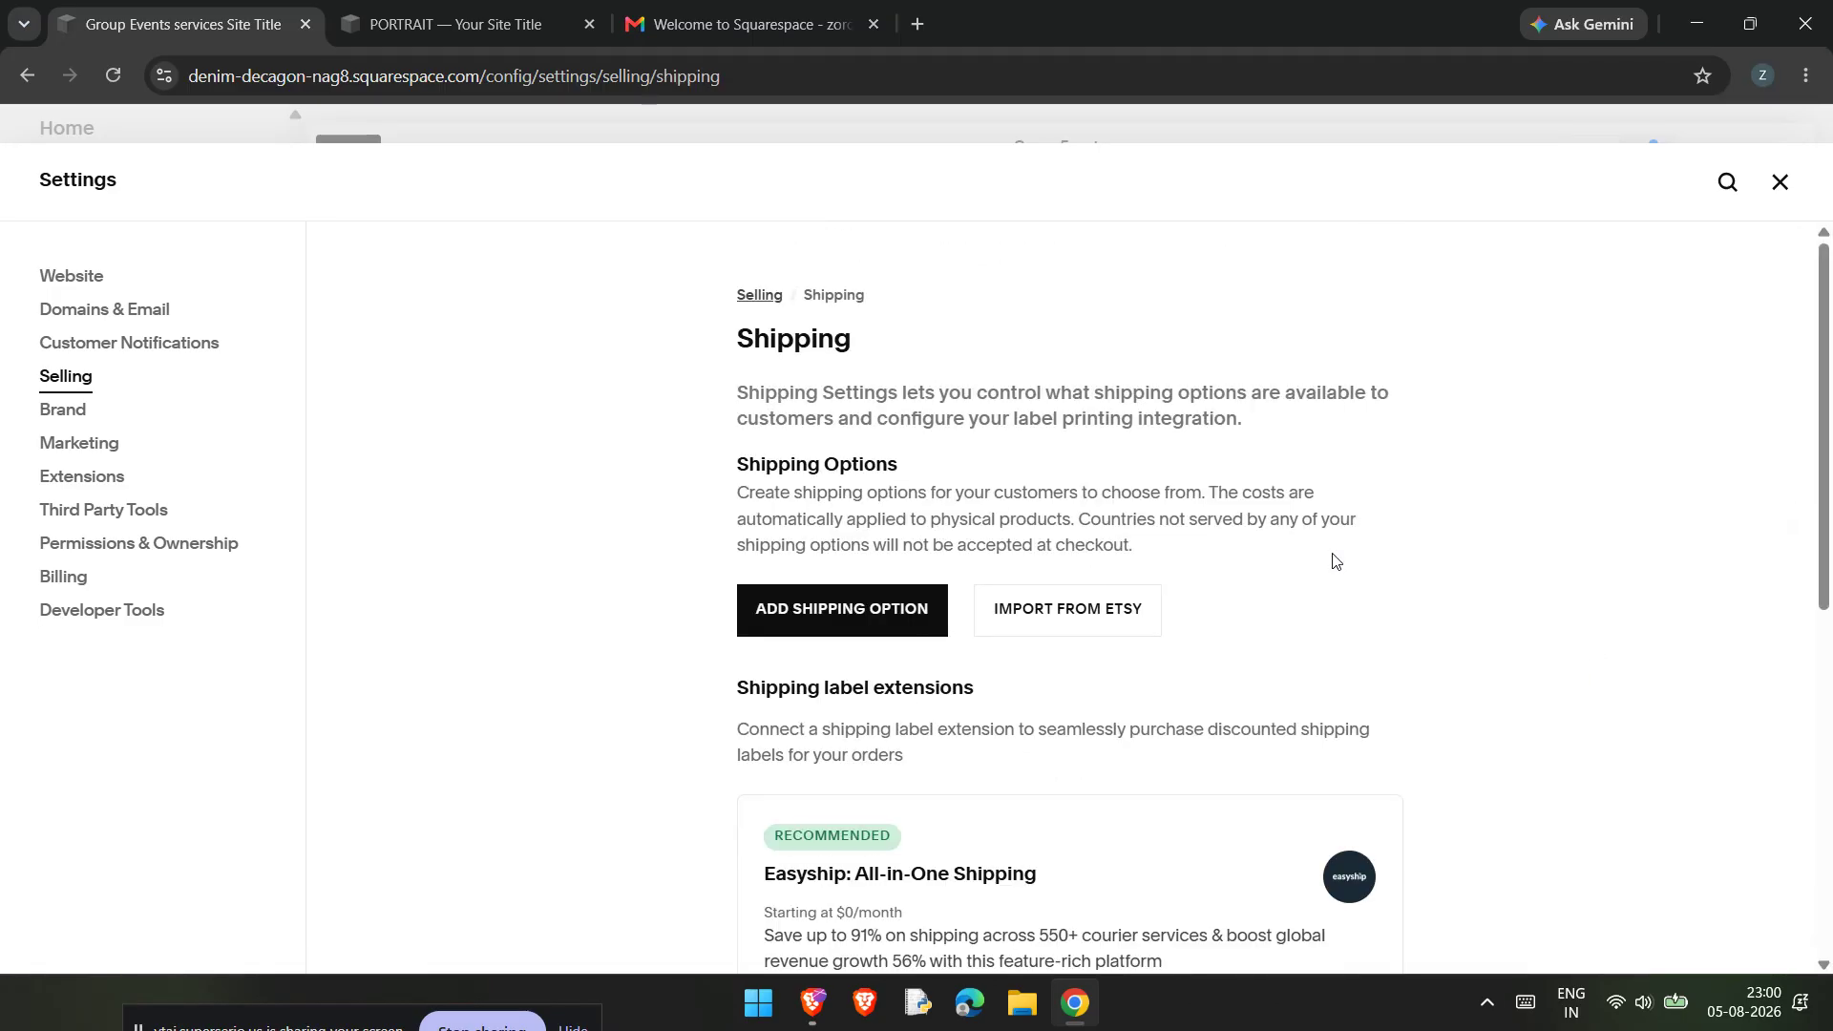
- Review the Shipping settings page, start a flat rate shipping option and look through its form
{"action": "scroll", "coordinate": [1333, 561], "scroll_direction": "down", "scroll_amount": 6}
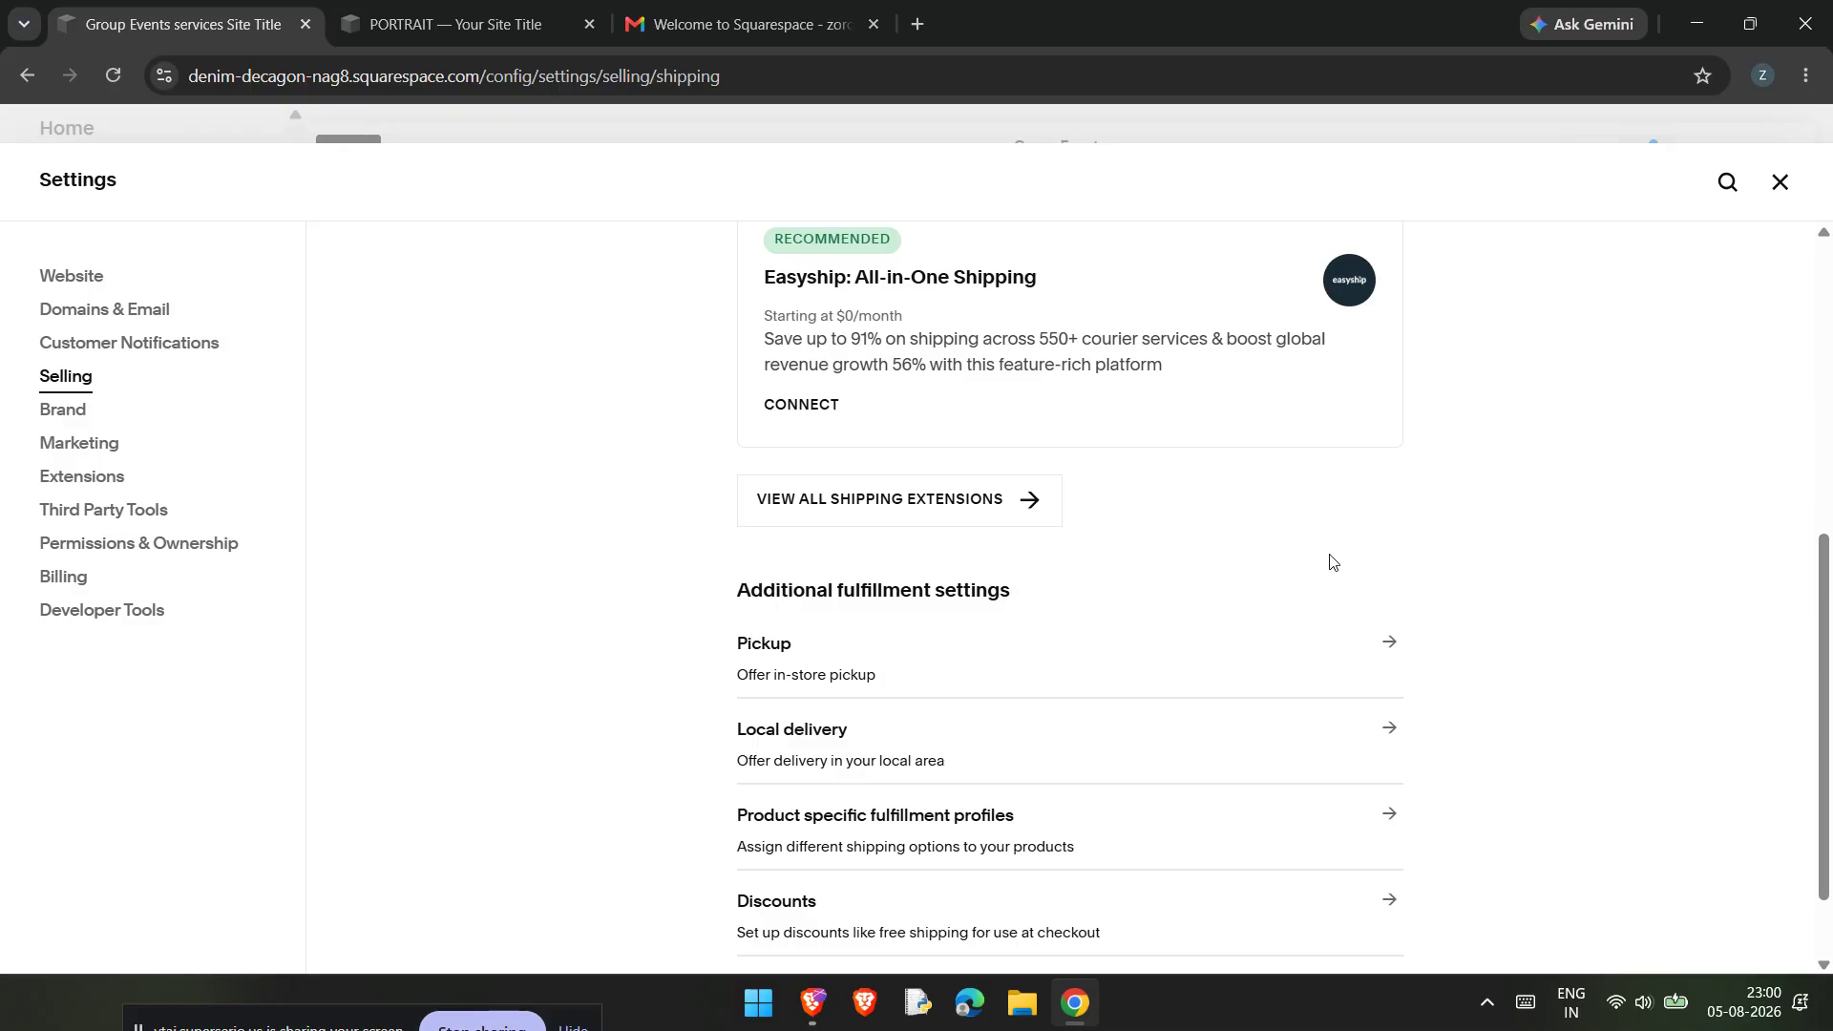
{"action": "scroll", "coordinate": [1332, 561], "scroll_direction": "up", "scroll_amount": 7}
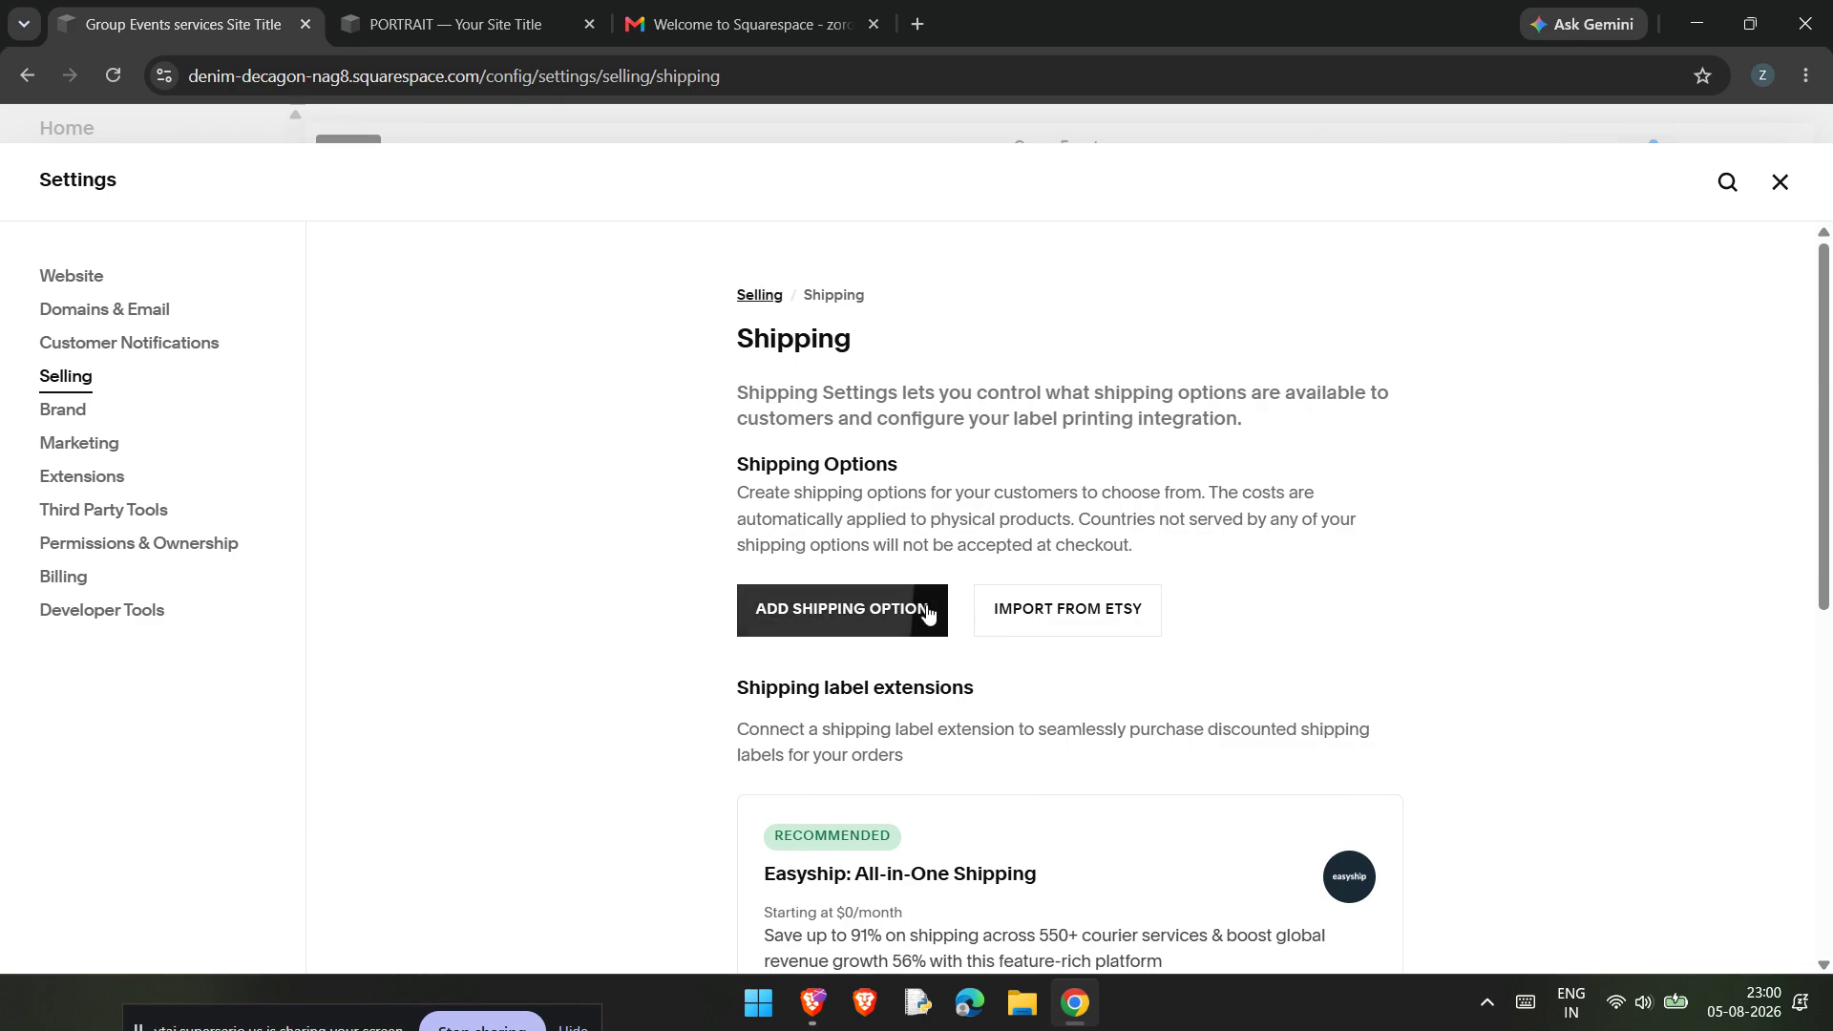
{"action": "left_click", "coordinate": [931, 611]}
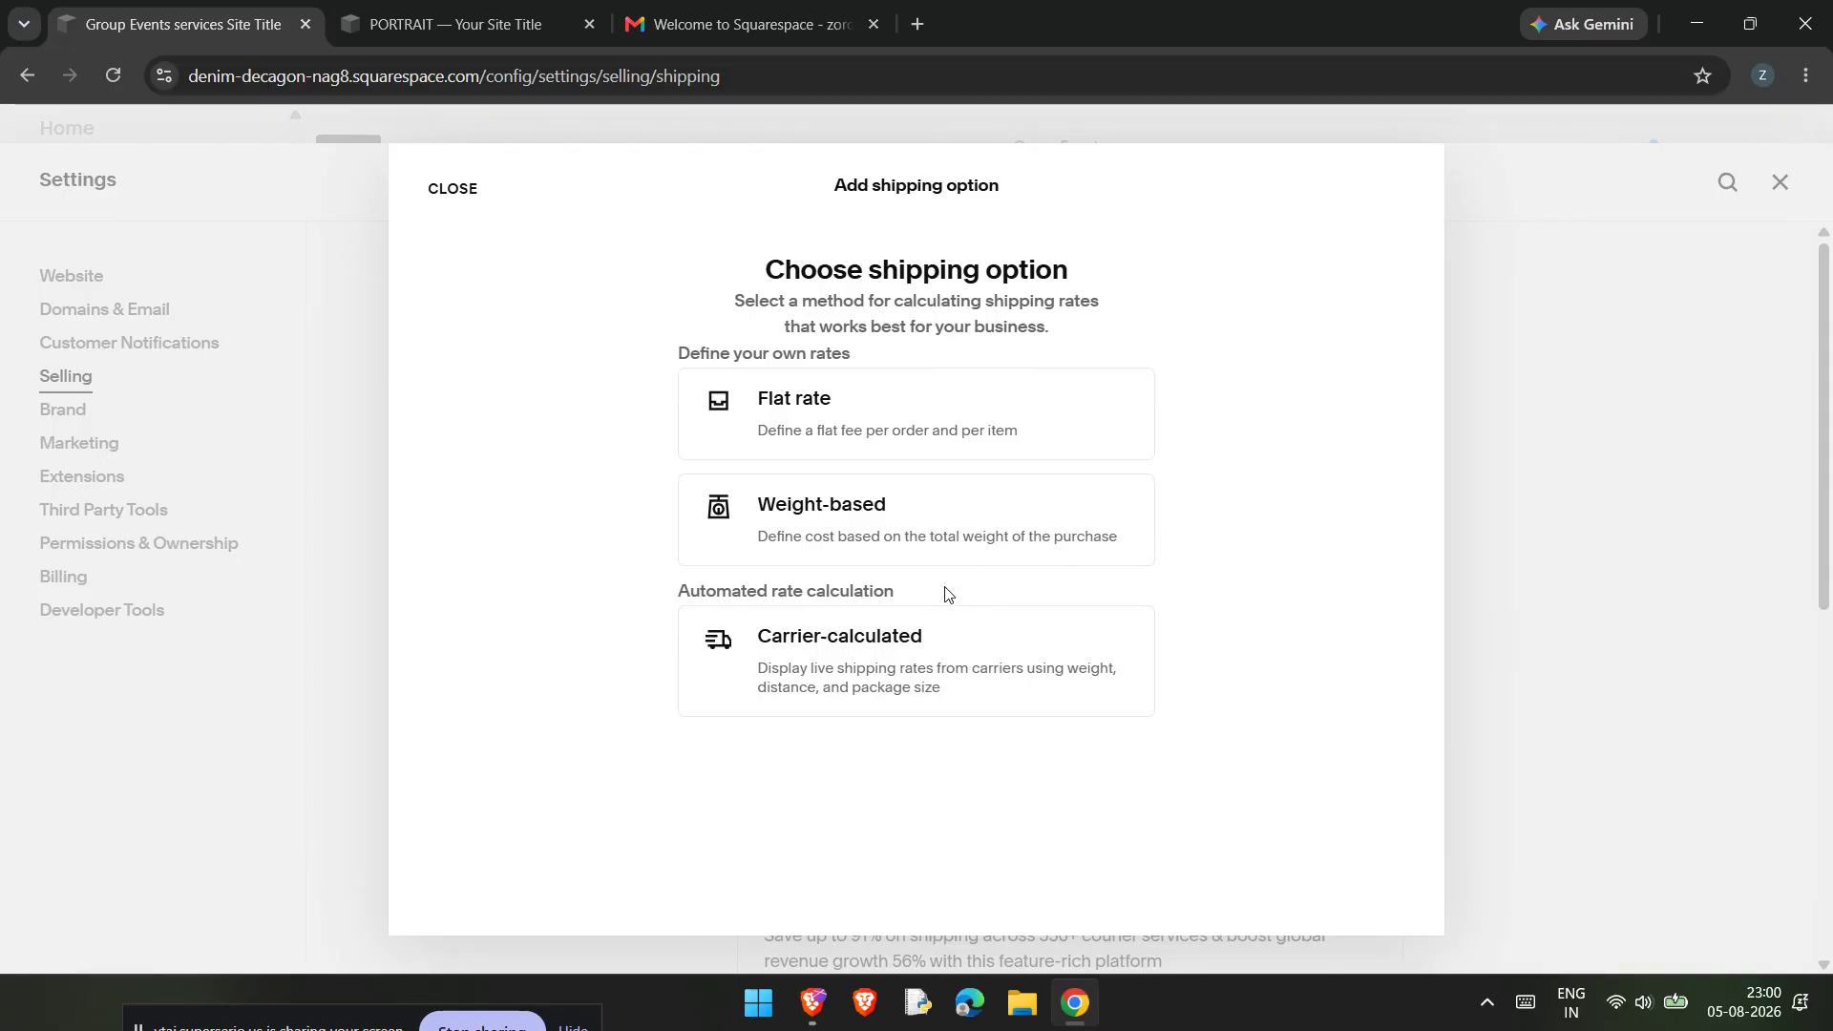
{"action": "left_click", "coordinate": [993, 447]}
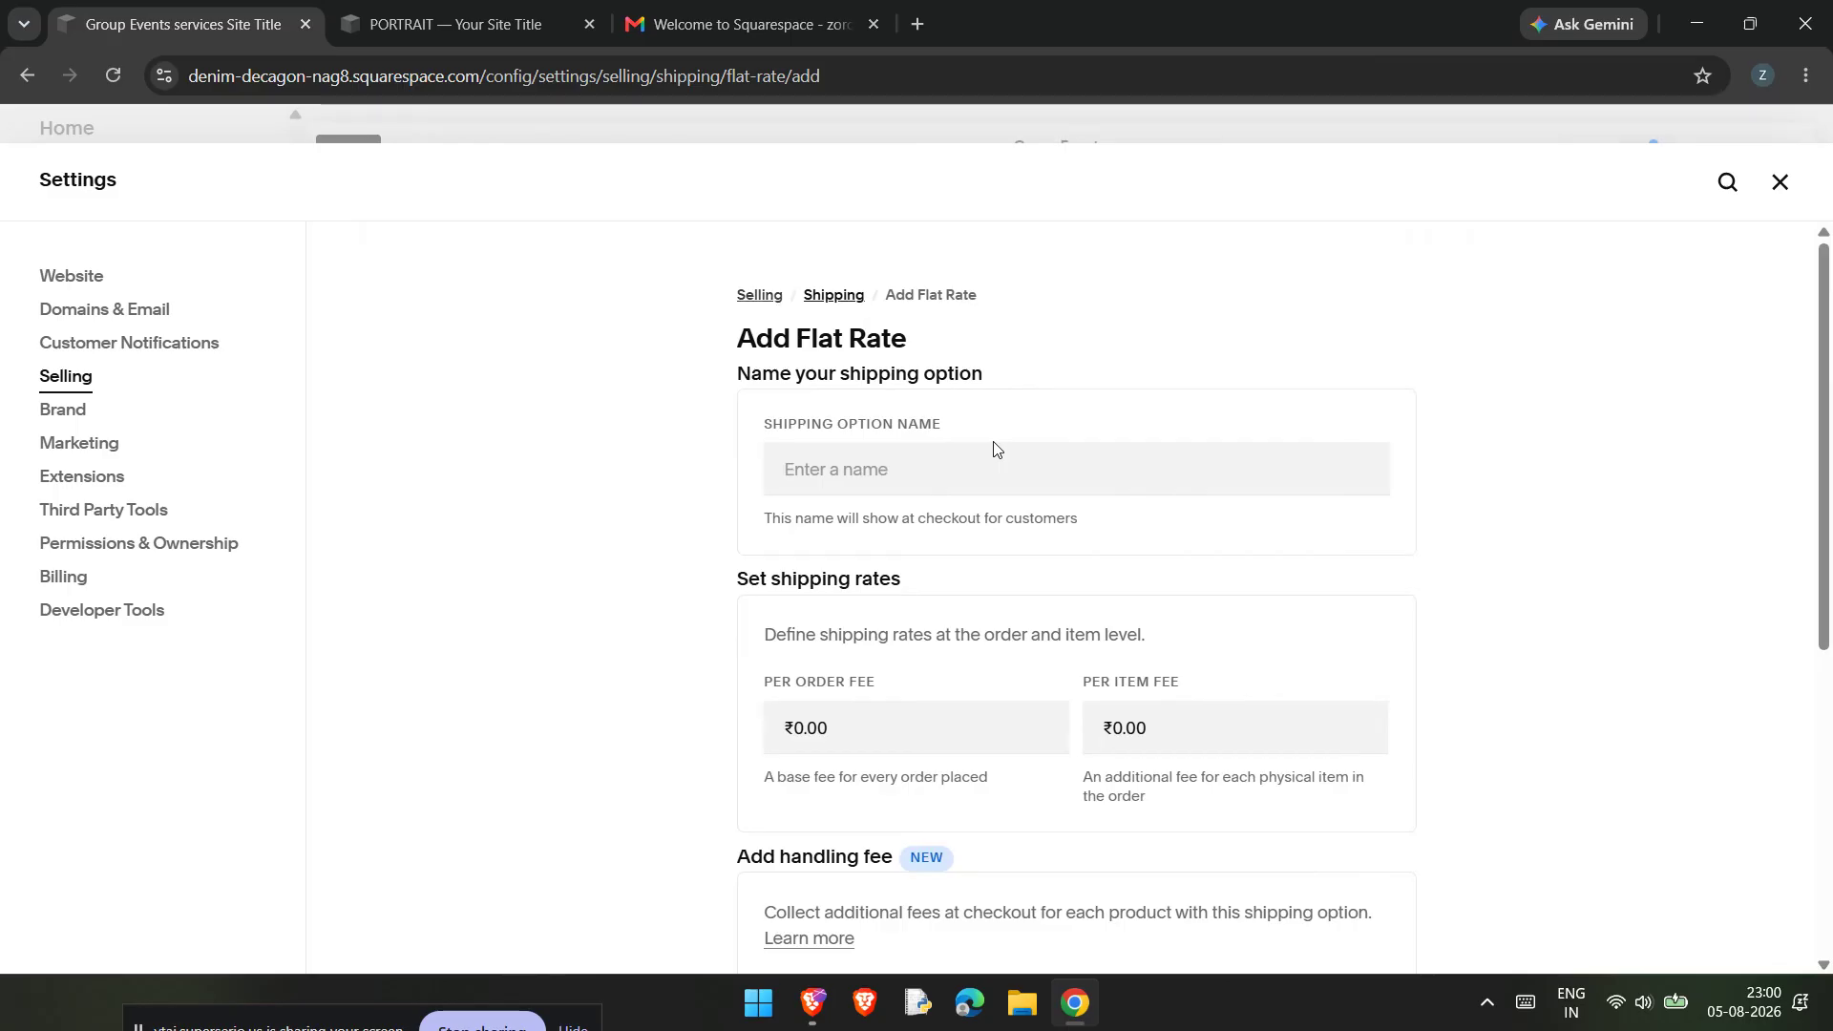
{"action": "scroll", "coordinate": [994, 447], "scroll_direction": "down", "scroll_amount": 6}
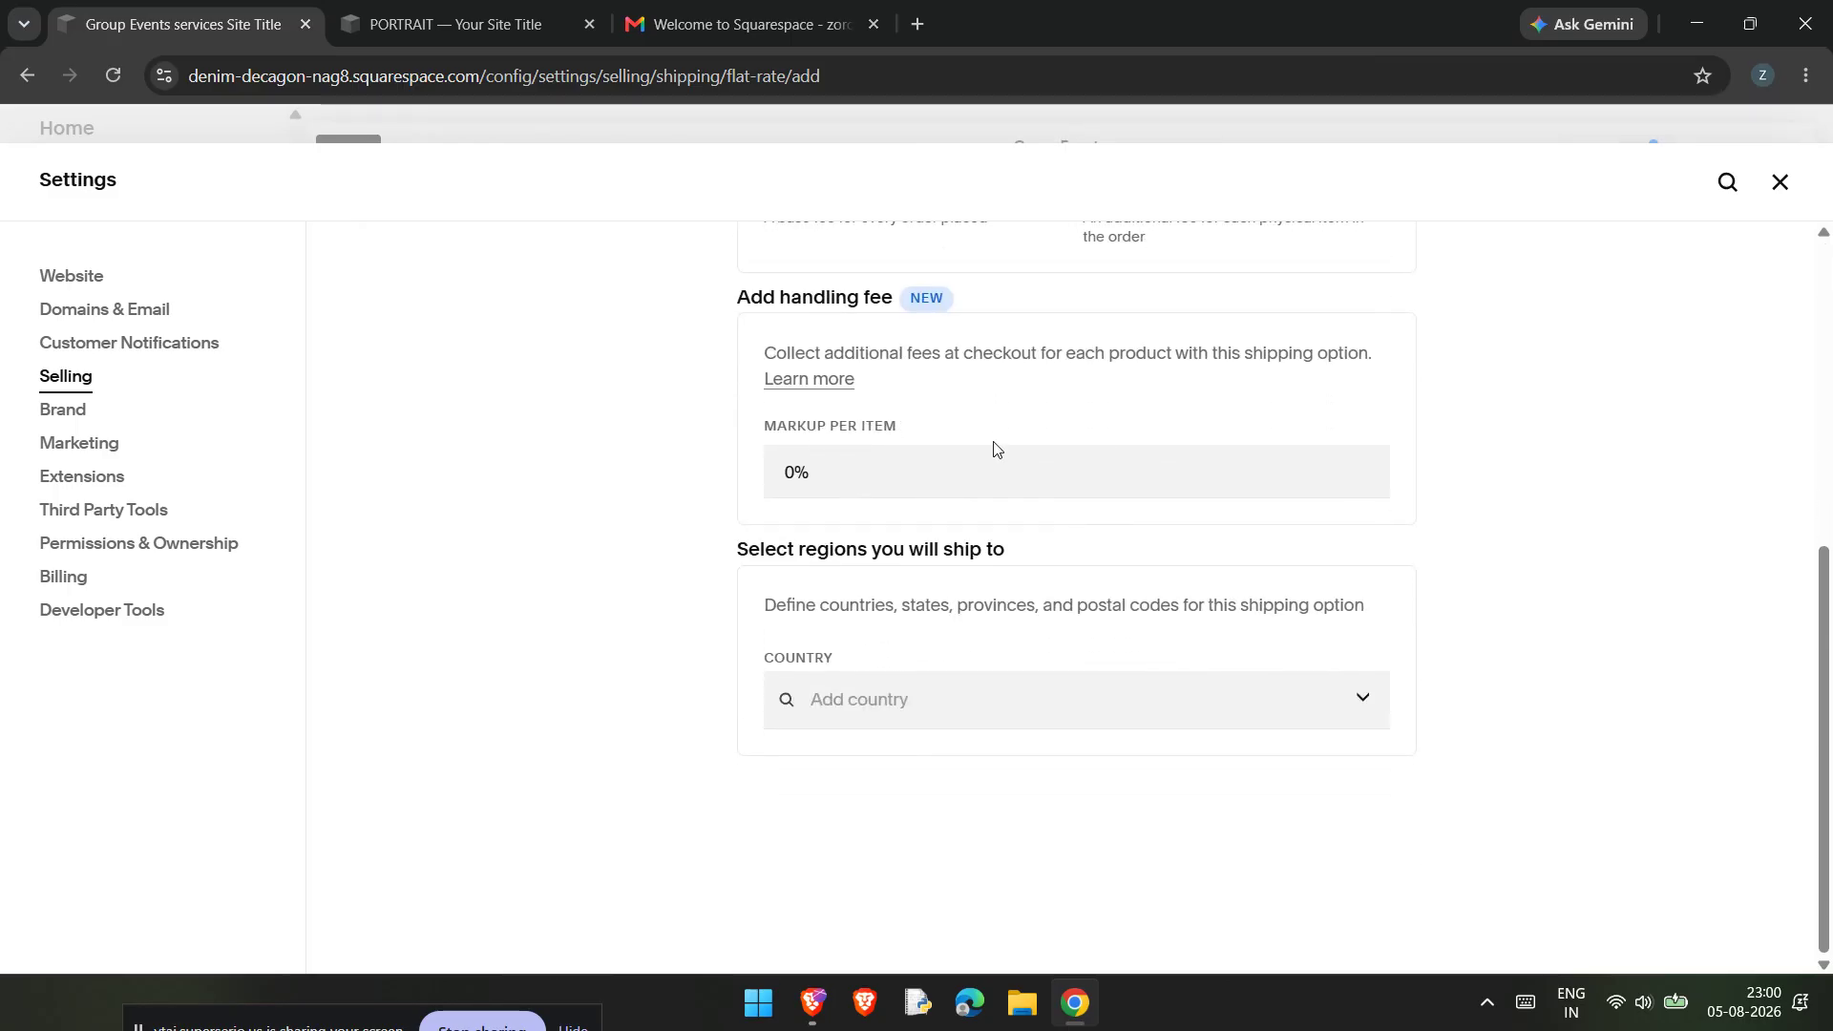
{"action": "scroll", "coordinate": [994, 445], "scroll_direction": "up", "scroll_amount": 3}
{"action": "scroll", "coordinate": [994, 443], "scroll_direction": "up", "scroll_amount": 3}
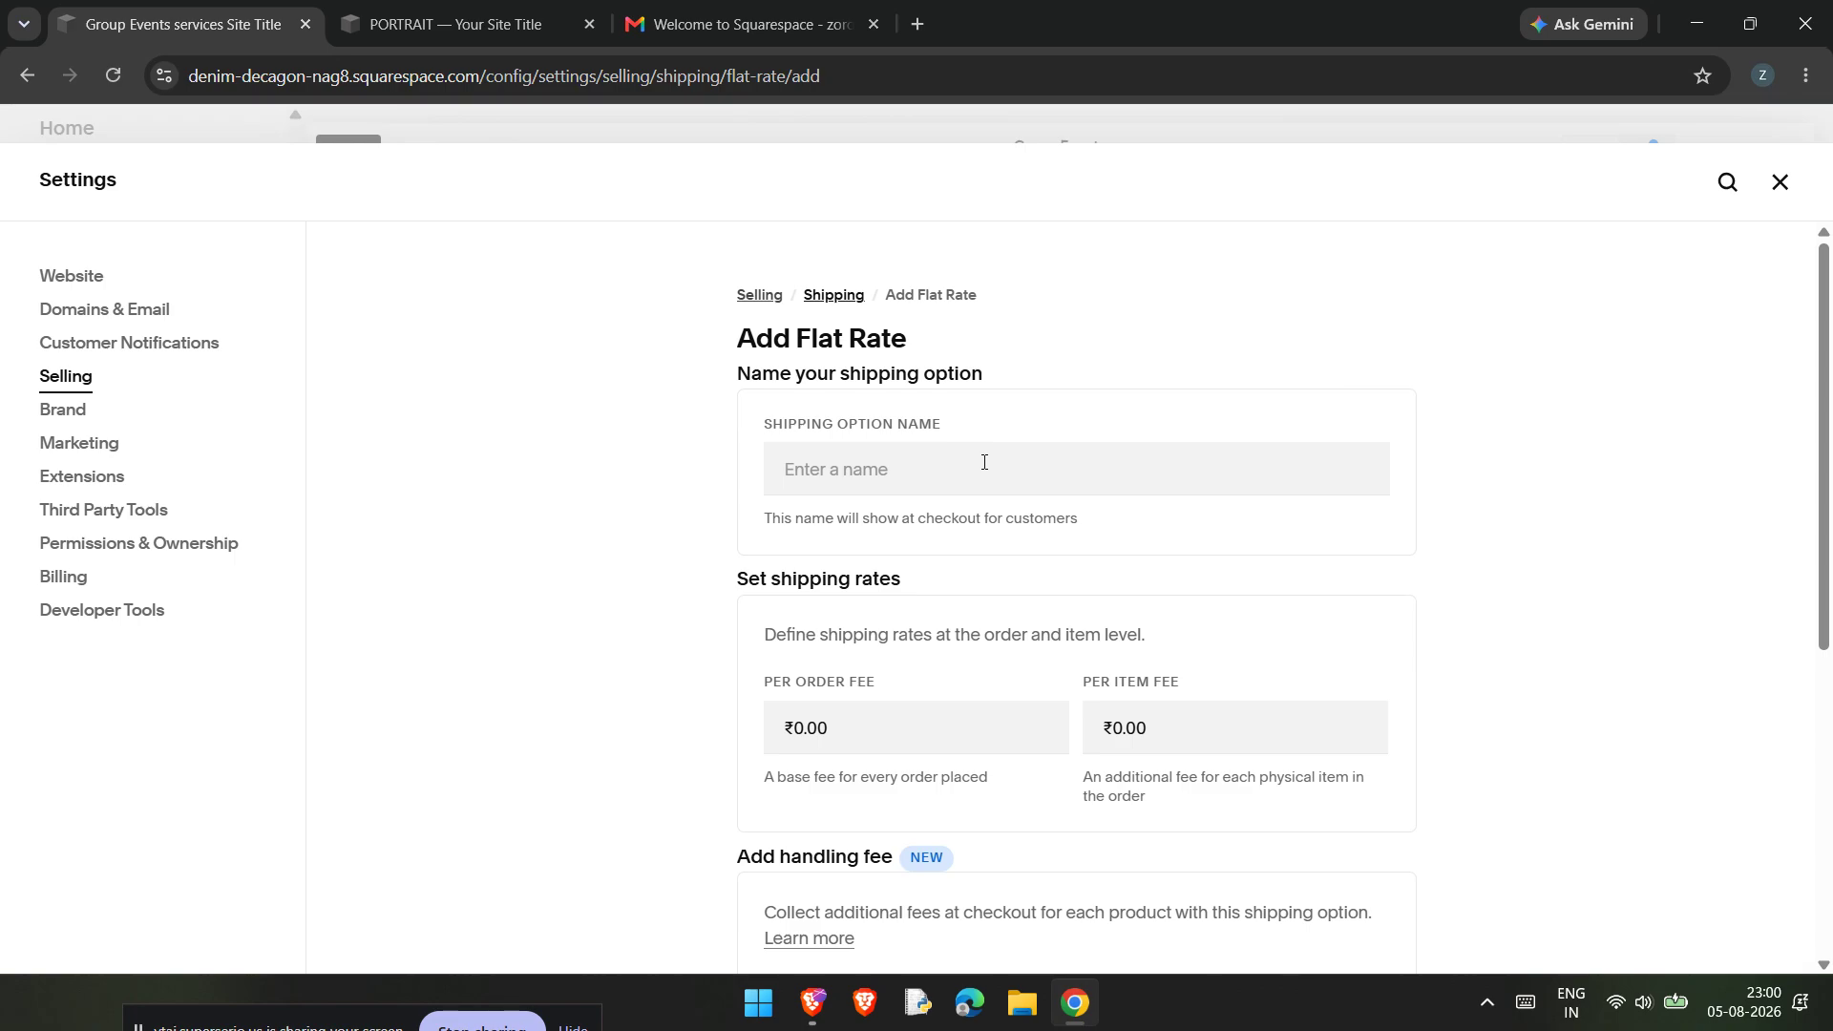
- Return to the Shipping settings and open a new flat rate option again to view its name field
{"action": "left_click", "coordinate": [833, 295]}
{"action": "left_click", "coordinate": [856, 608]}
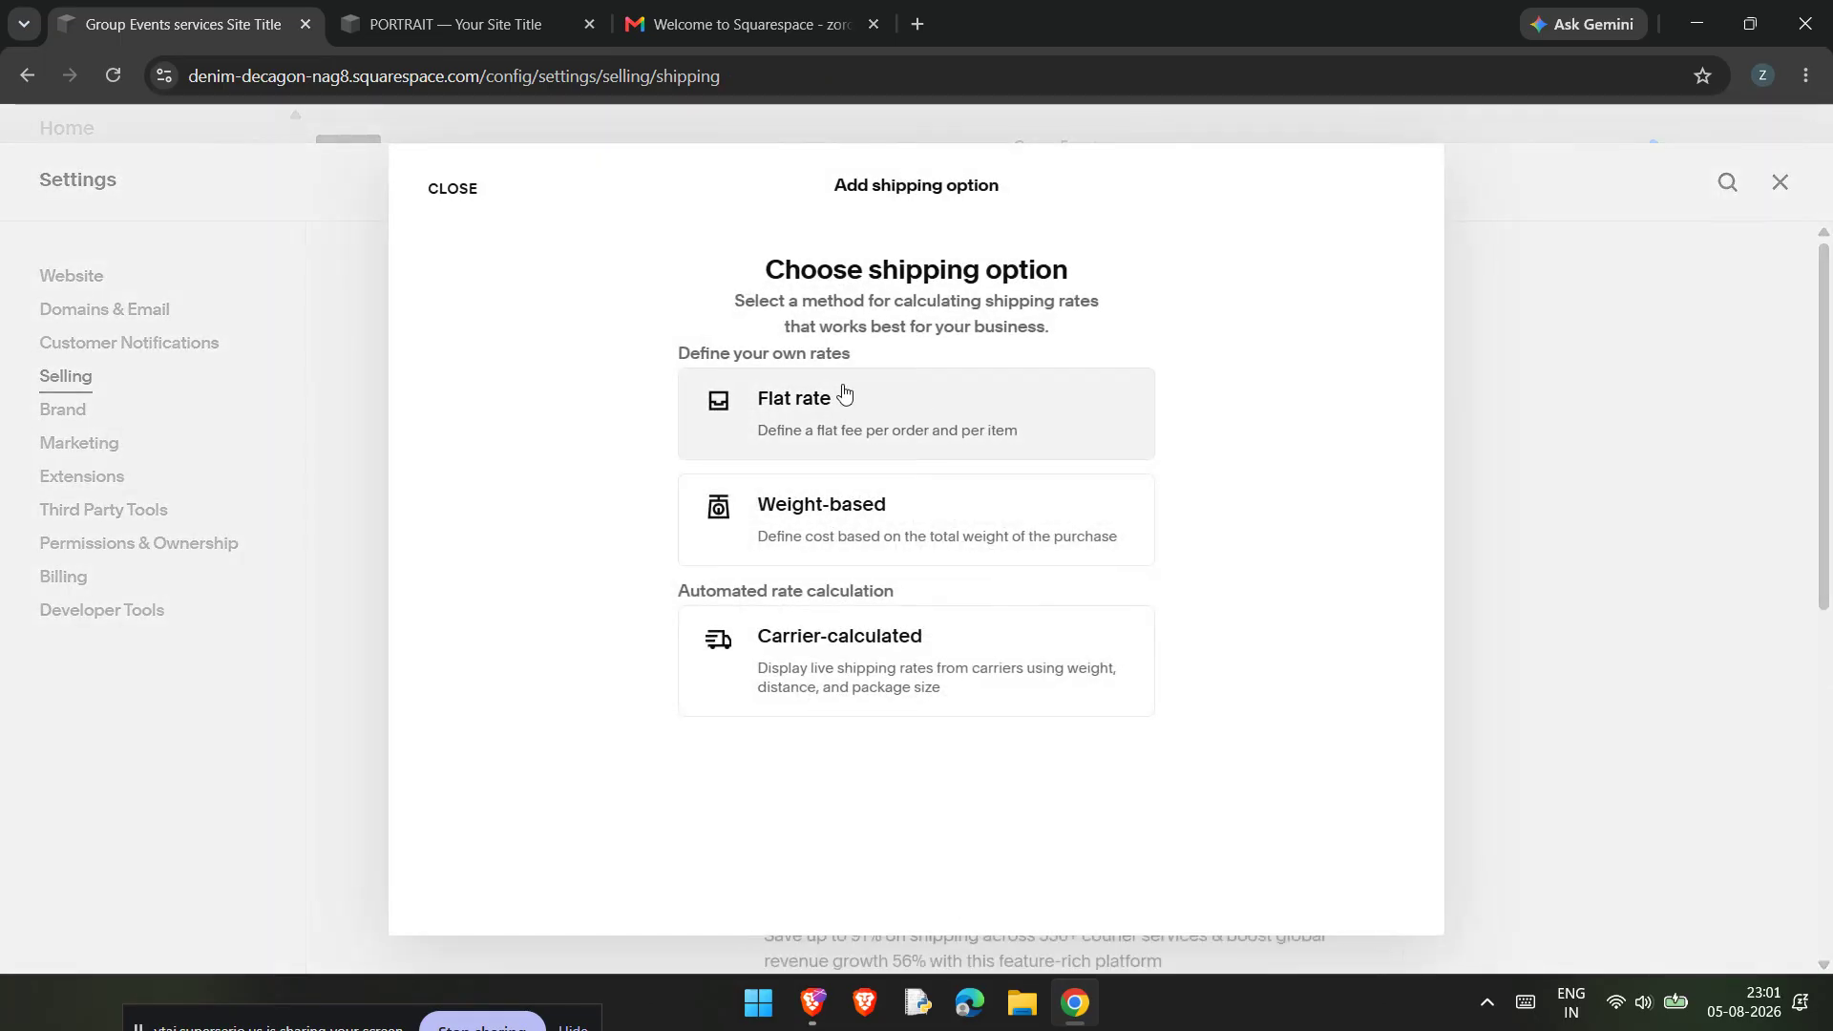
{"action": "left_click", "coordinate": [767, 404]}
{"action": "left_click", "coordinate": [900, 472]}
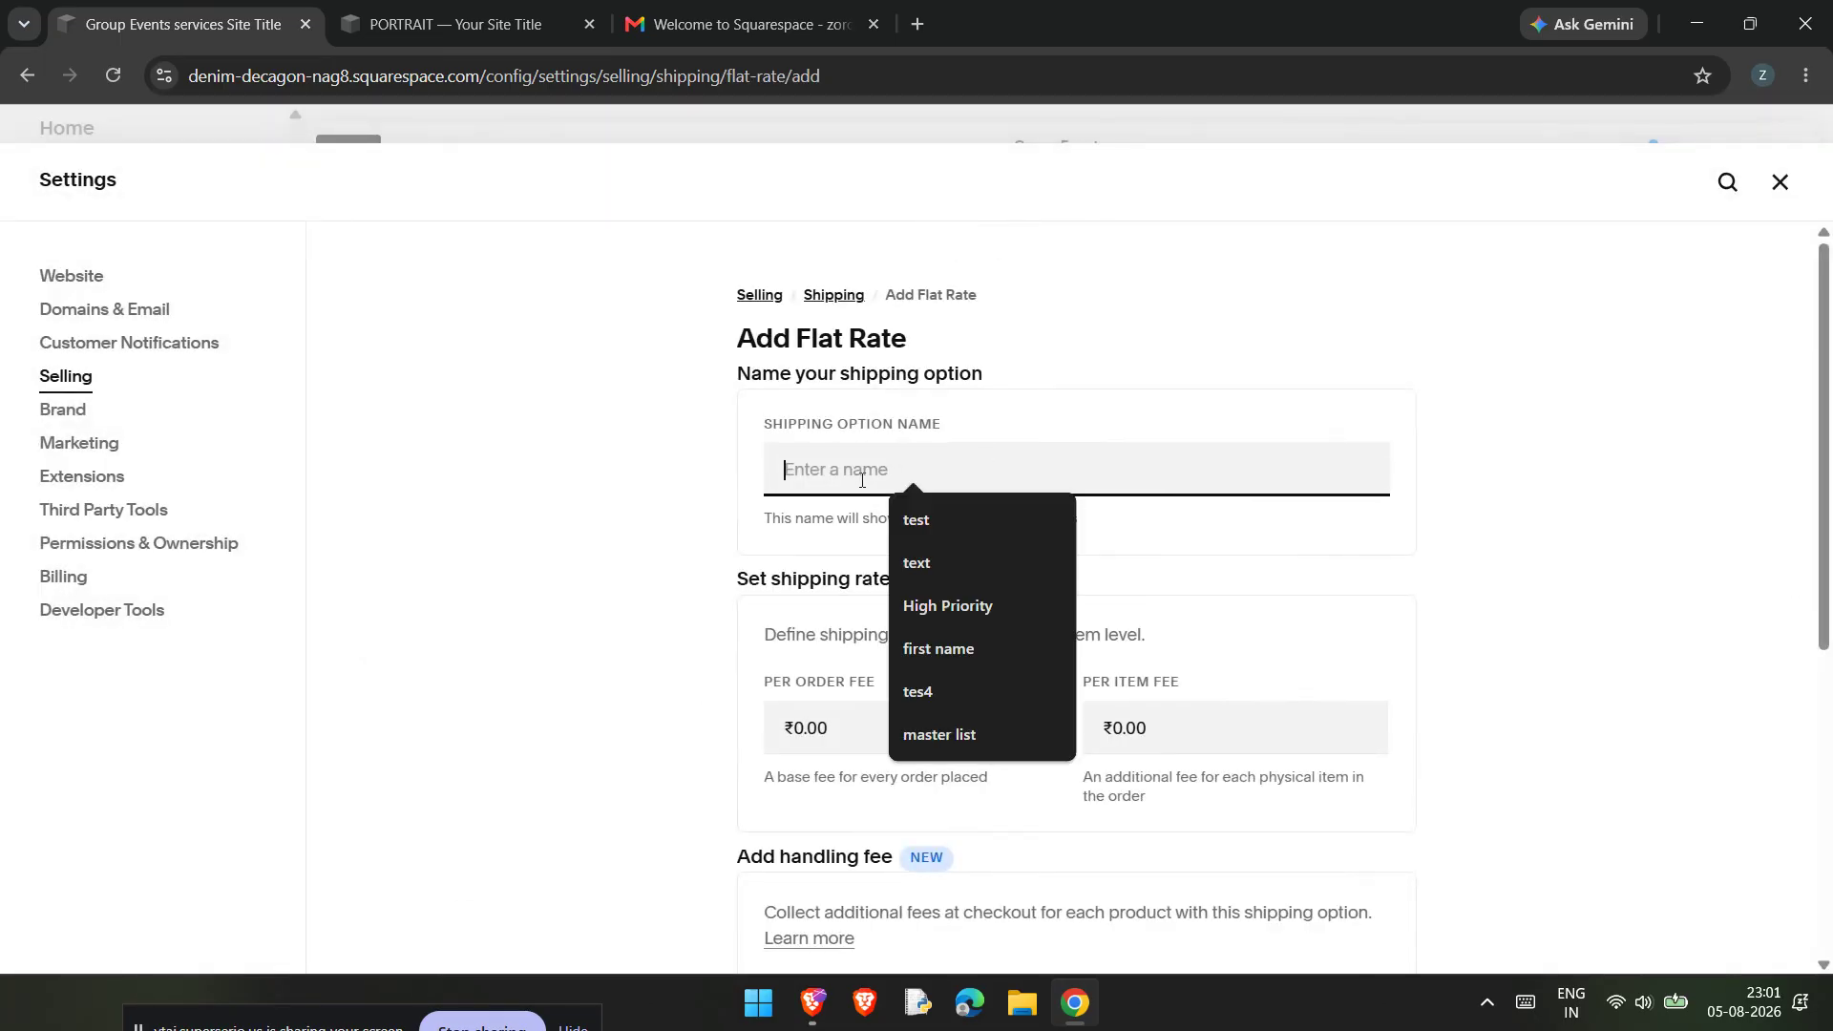
{"action": "left_click", "coordinate": [1626, 503]}
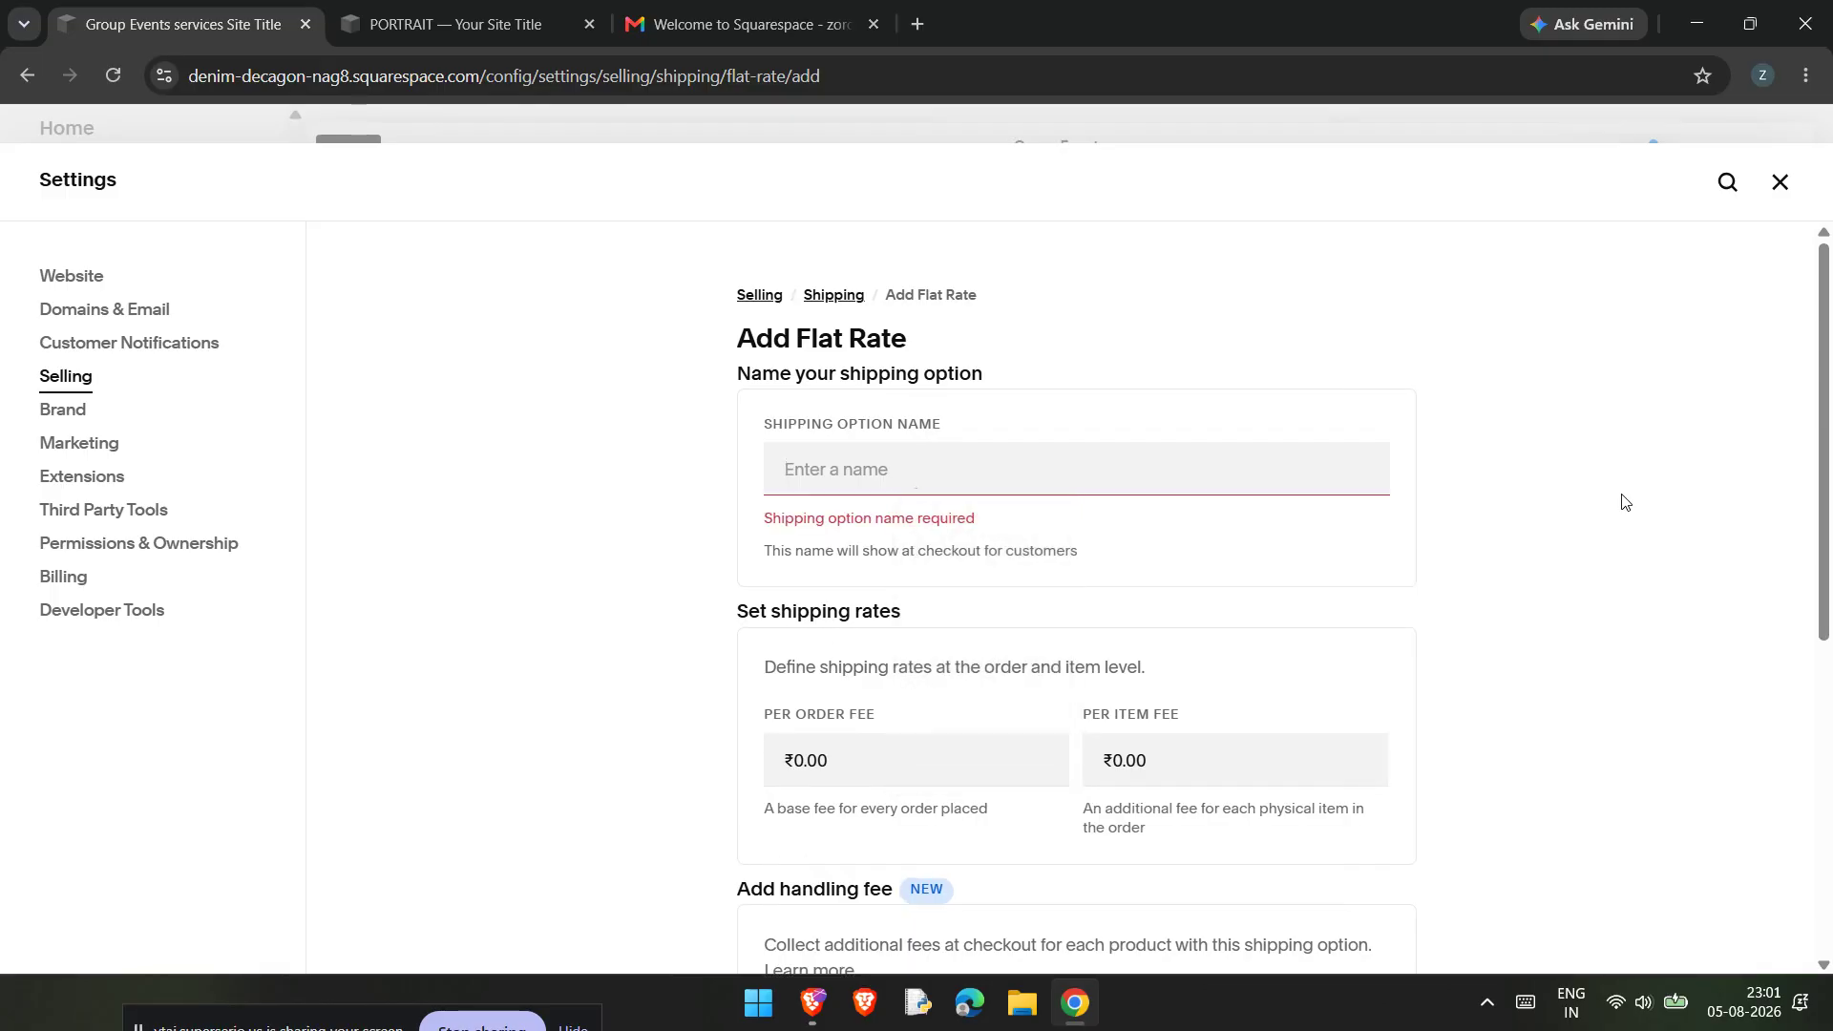
- Examine the flat rate form's per order fee, per item fee, handling fee markup and shipping region fields
{"action": "scroll", "coordinate": [1588, 532], "scroll_direction": "down", "scroll_amount": 3}
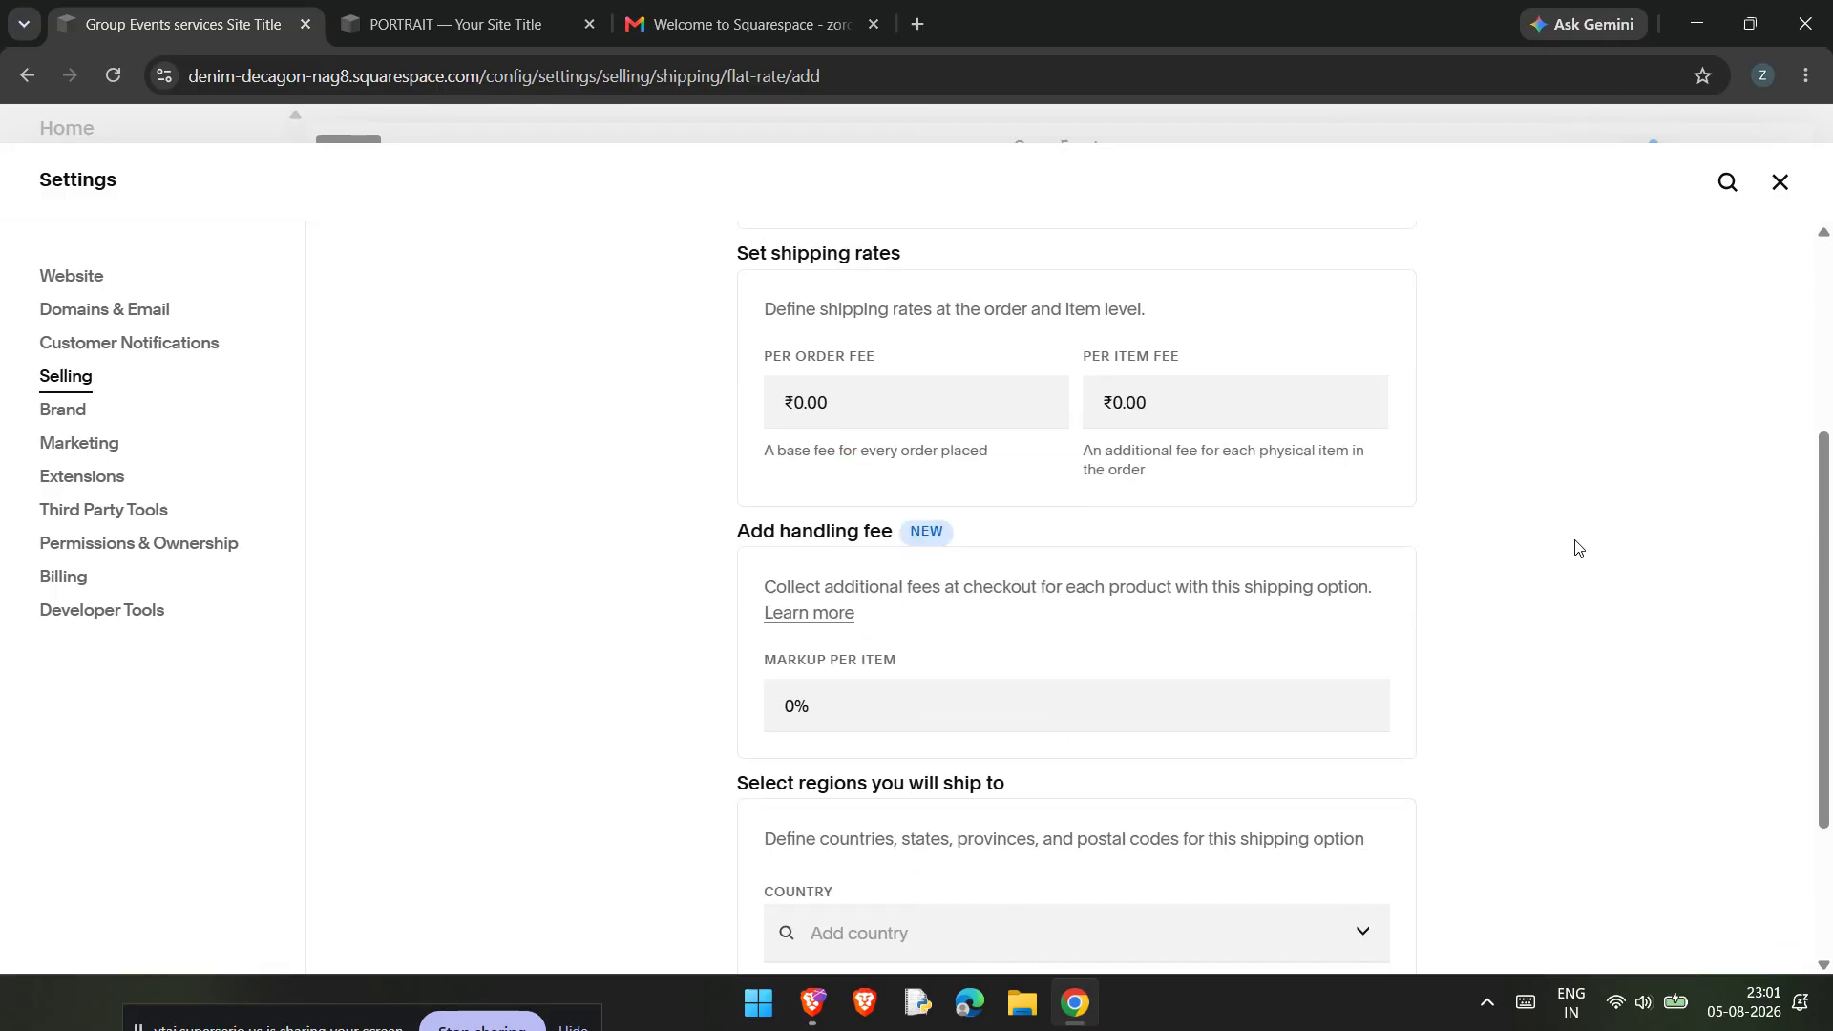
{"action": "scroll", "coordinate": [1576, 547], "scroll_direction": "up", "scroll_amount": 2}
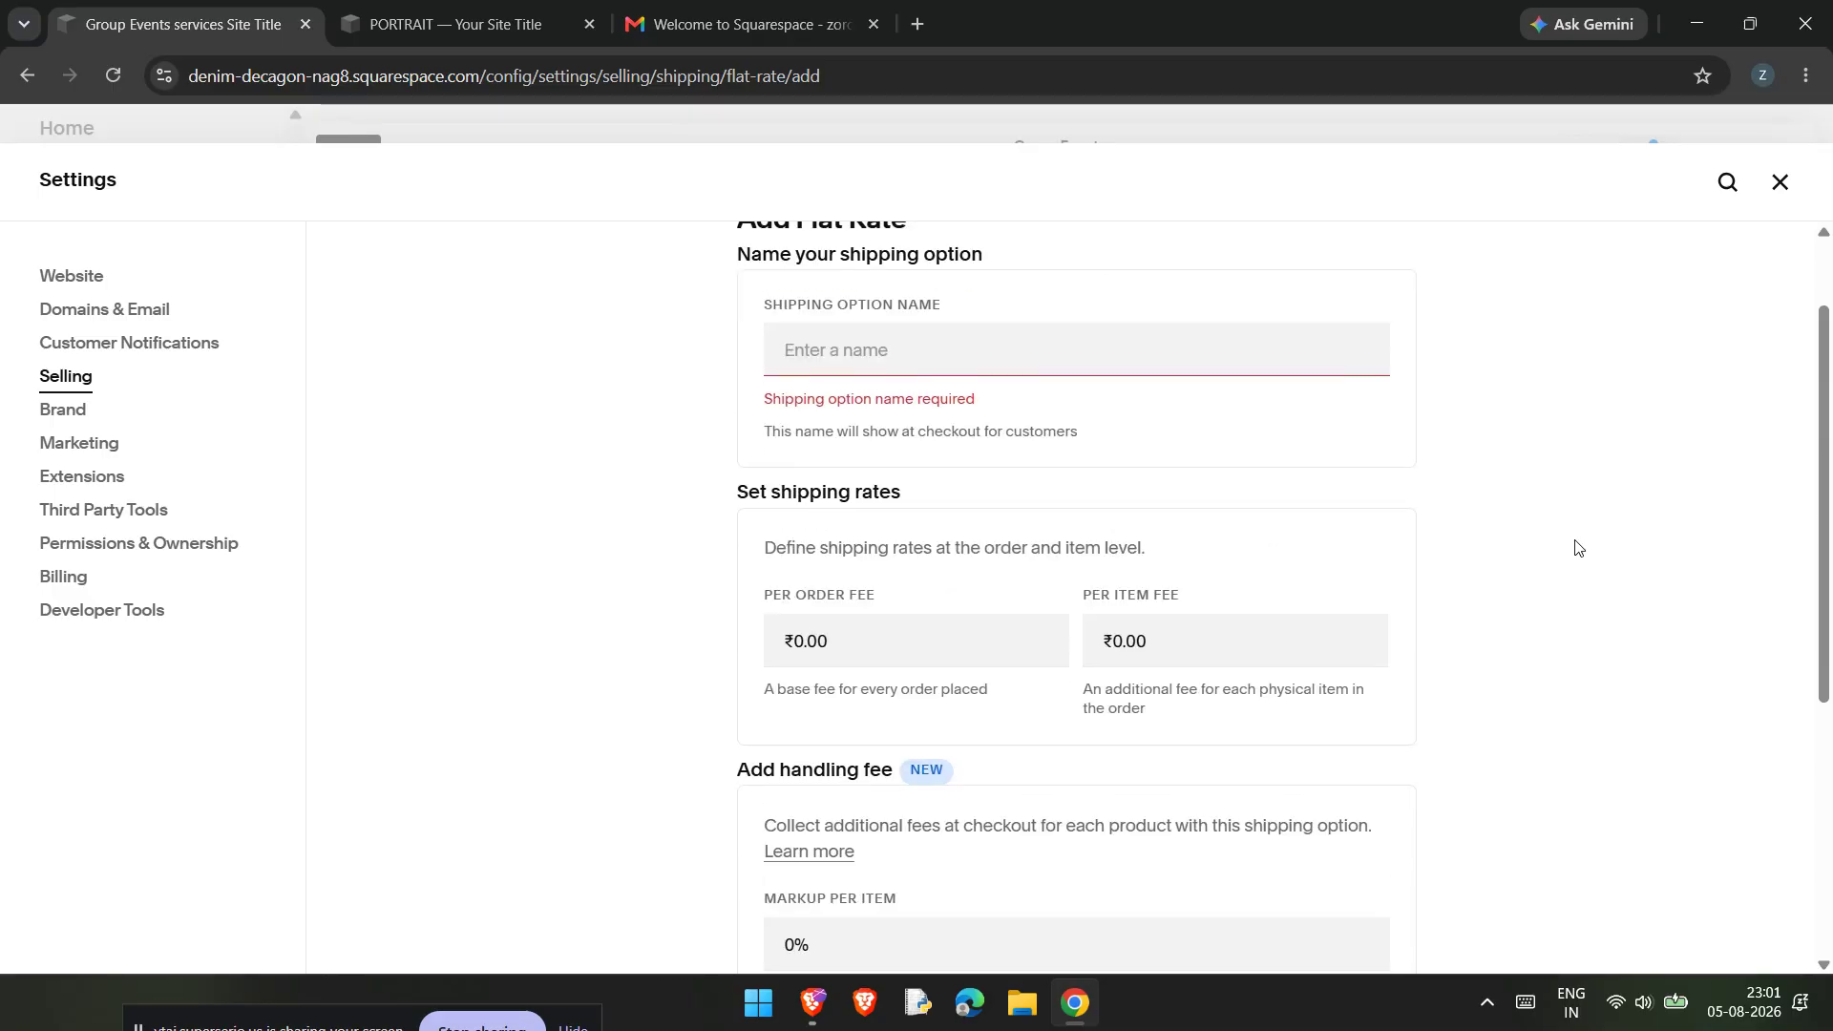
{"action": "left_click", "coordinate": [879, 640]}
{"action": "scroll", "coordinate": [883, 648], "scroll_direction": "down", "scroll_amount": 1}
{"action": "left_click", "coordinate": [1017, 623]}
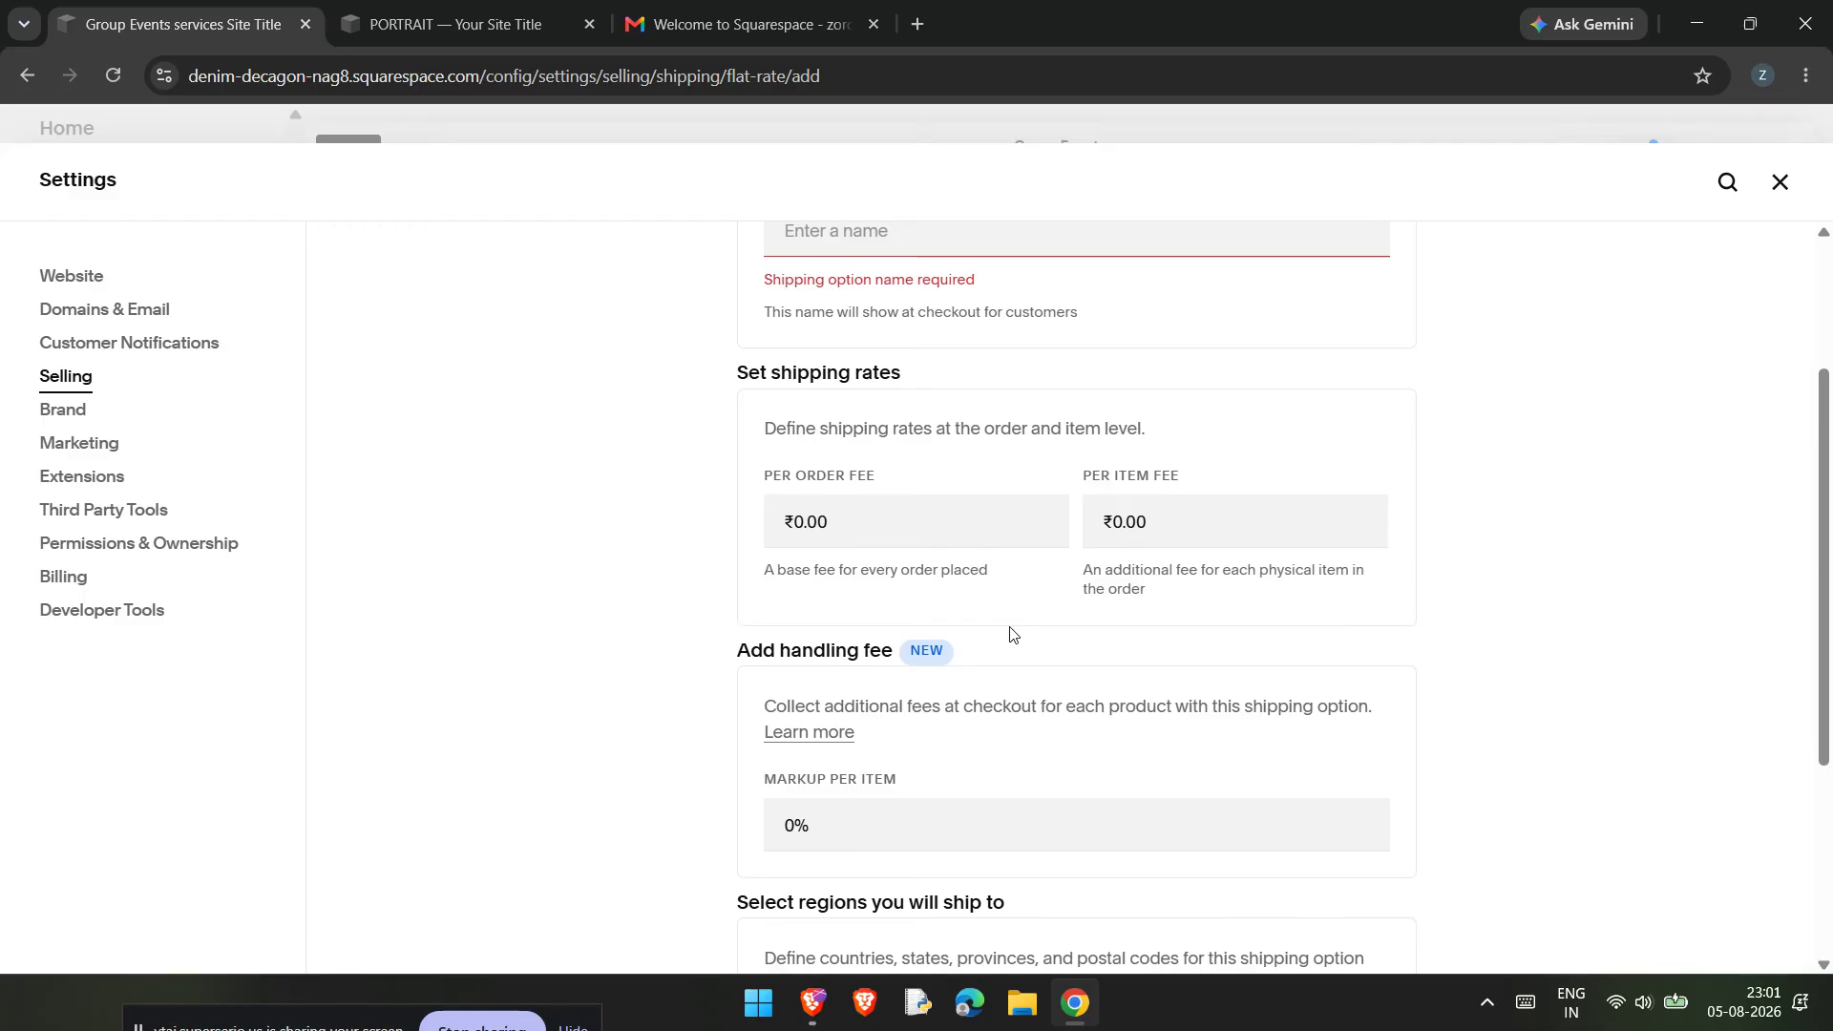
{"action": "scroll", "coordinate": [1011, 632], "scroll_direction": "down", "scroll_amount": 2}
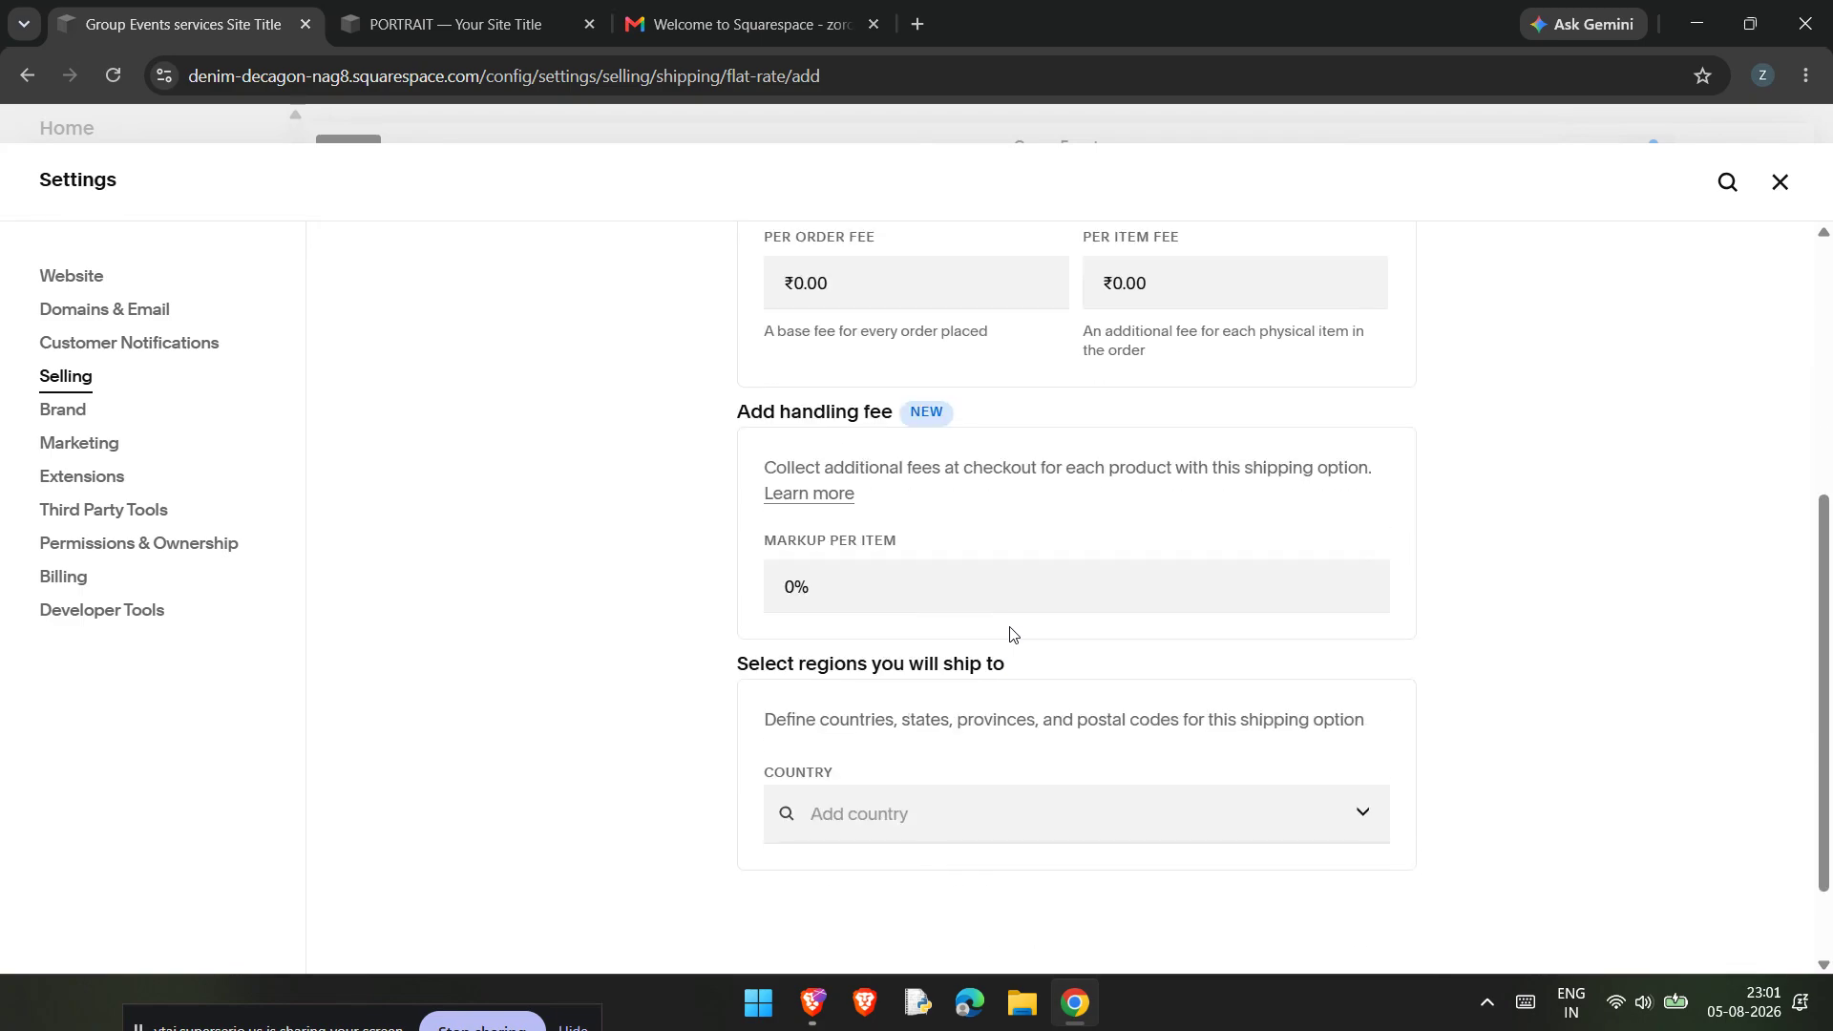
{"action": "scroll", "coordinate": [1014, 605], "scroll_direction": "up", "scroll_amount": 2}
{"action": "left_click", "coordinate": [1021, 525]}
{"action": "left_click", "coordinate": [1357, 513]}
{"action": "left_click", "coordinate": [1551, 504]}
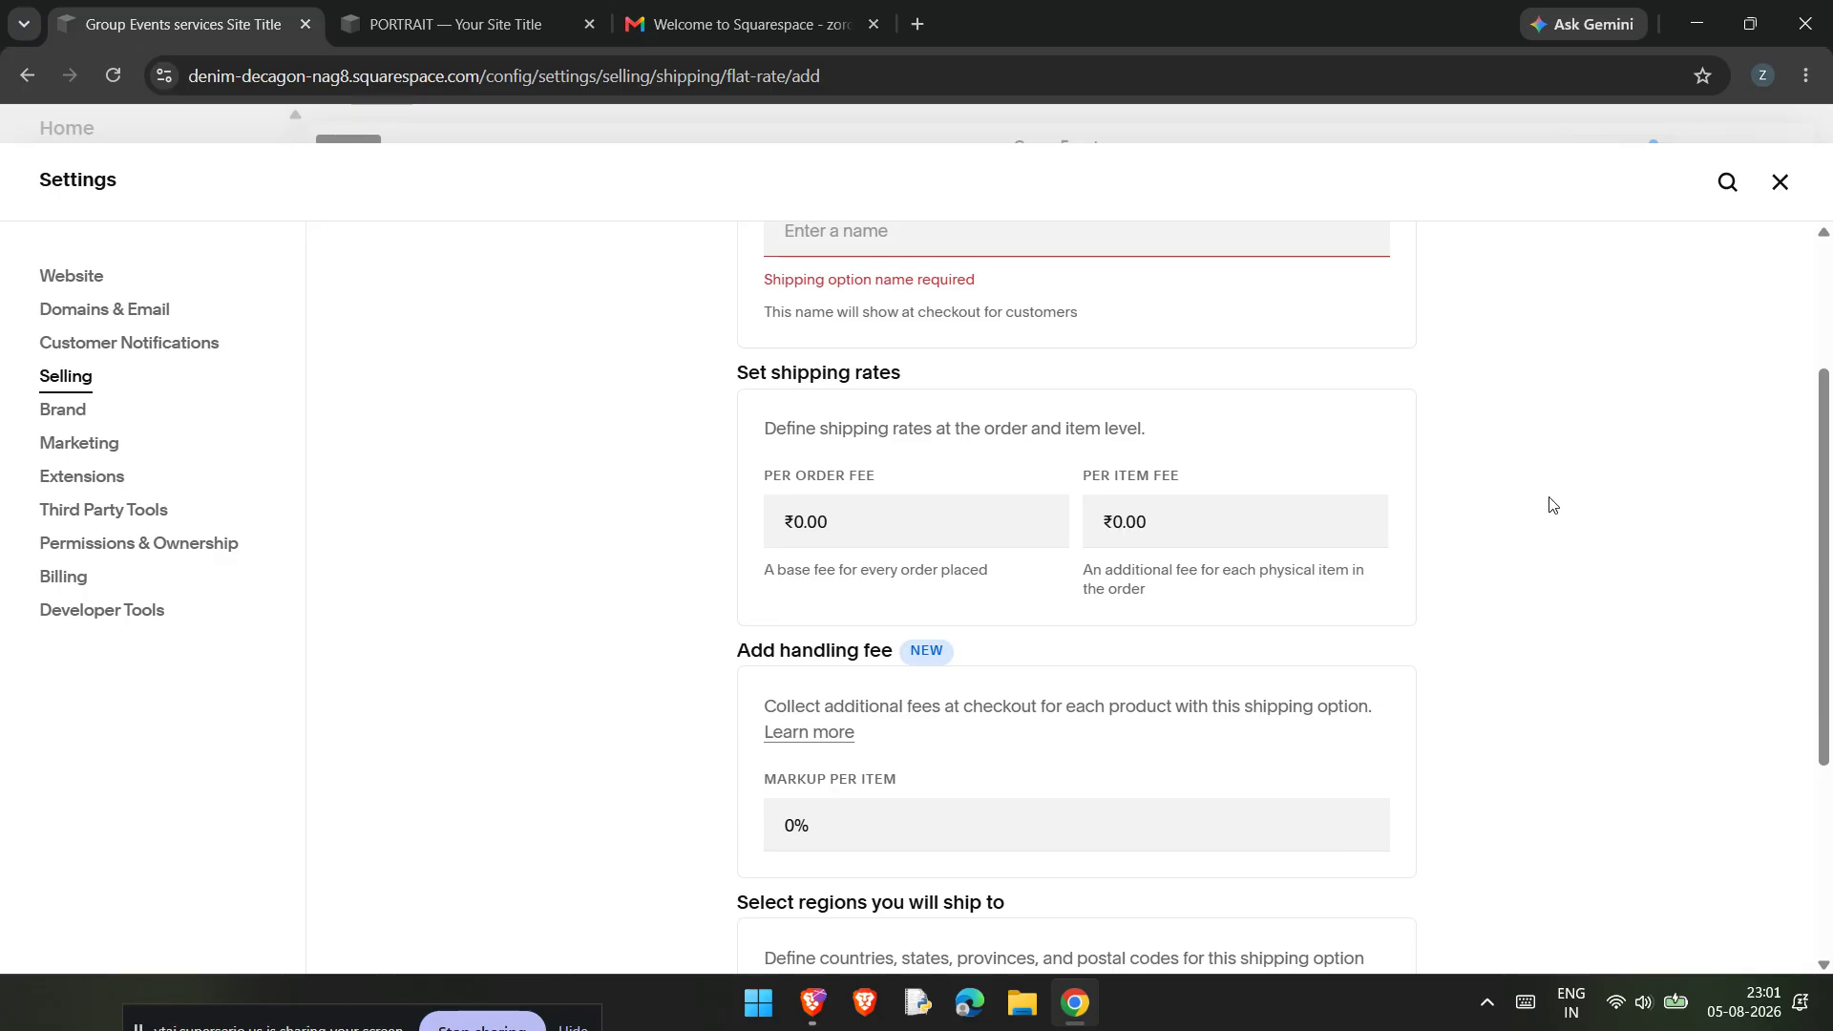
{"action": "scroll", "coordinate": [1527, 535], "scroll_direction": "up", "scroll_amount": 3}
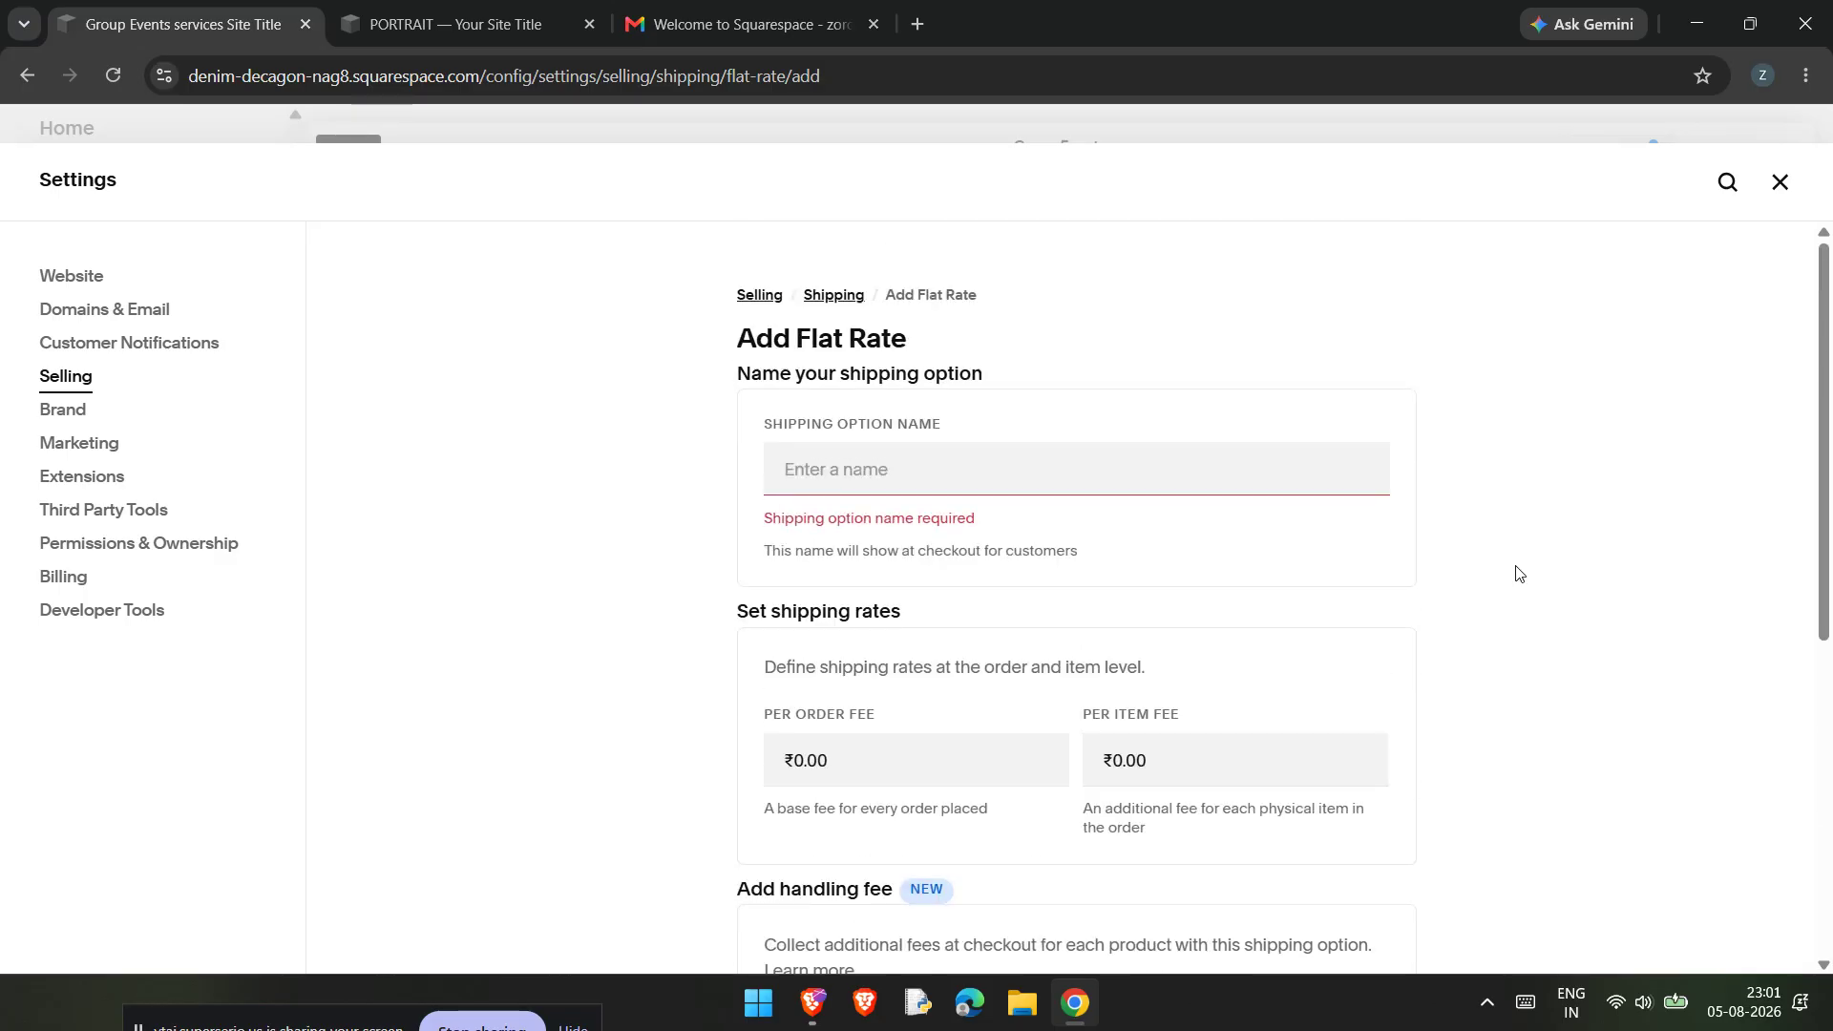
{"action": "scroll", "coordinate": [1024, 709], "scroll_direction": "down", "scroll_amount": 5}
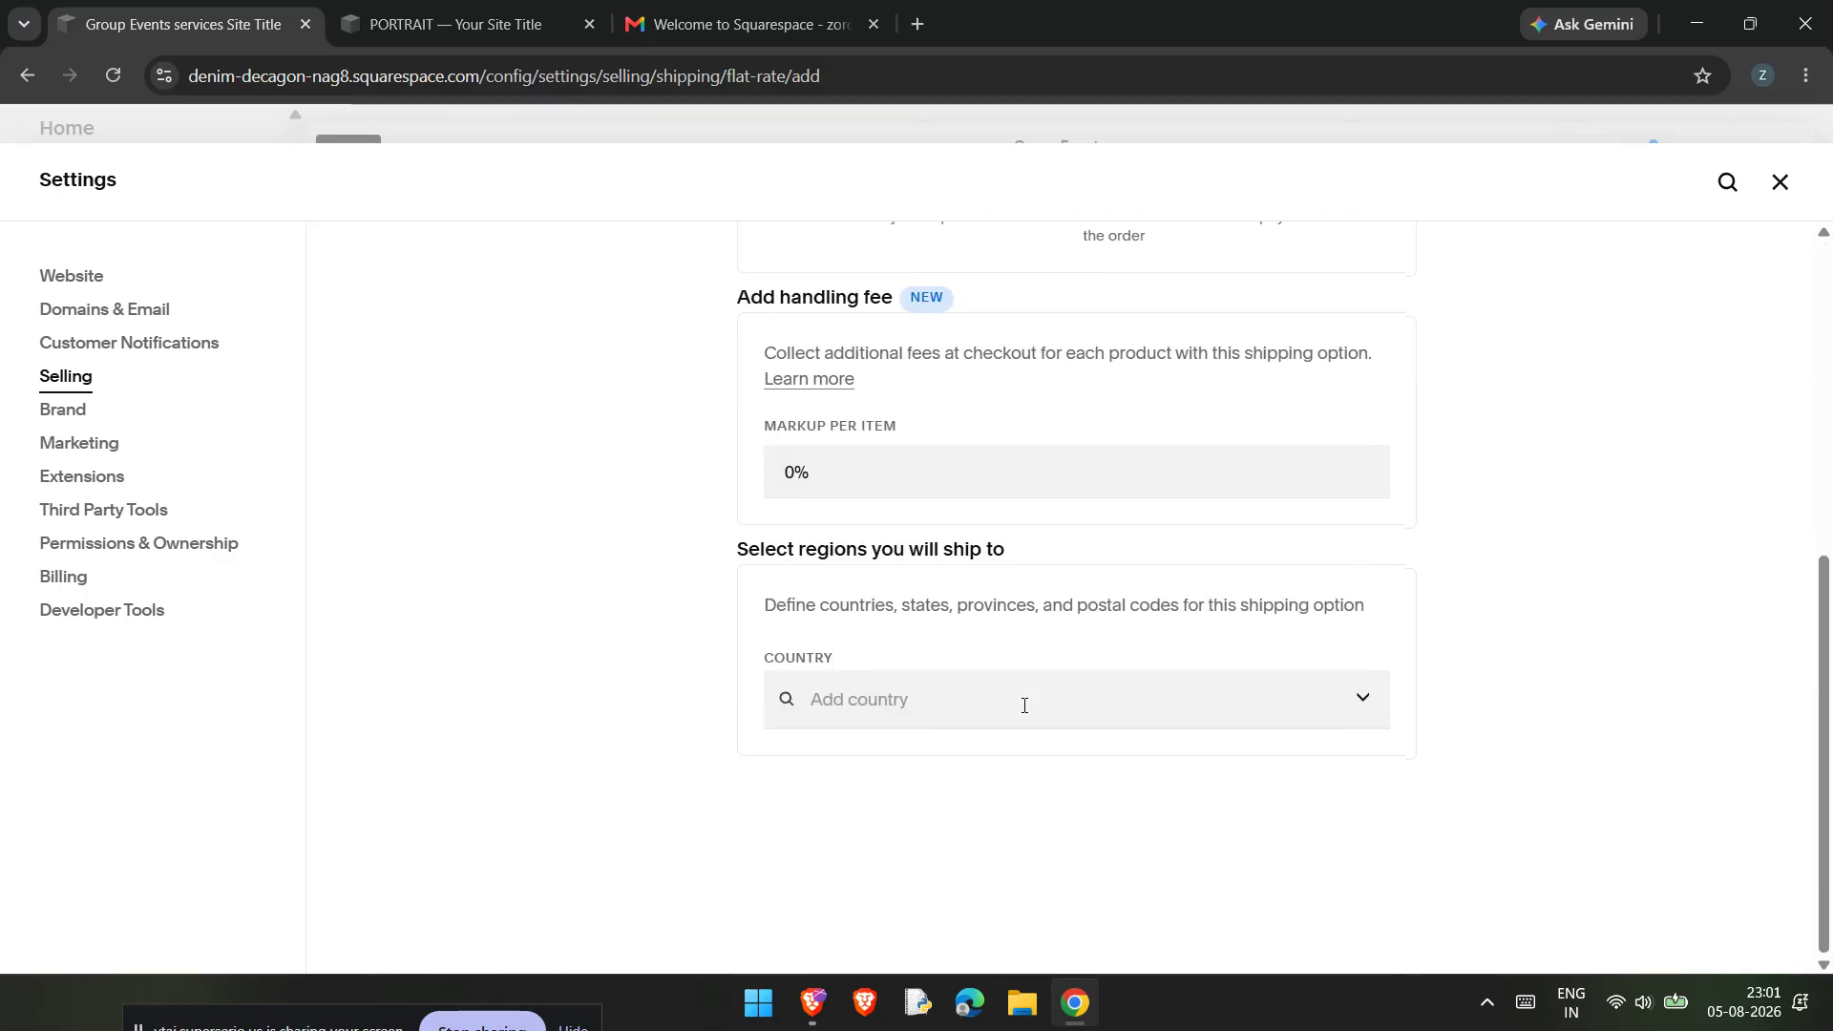
{"action": "scroll", "coordinate": [1022, 701], "scroll_direction": "up", "scroll_amount": 5}
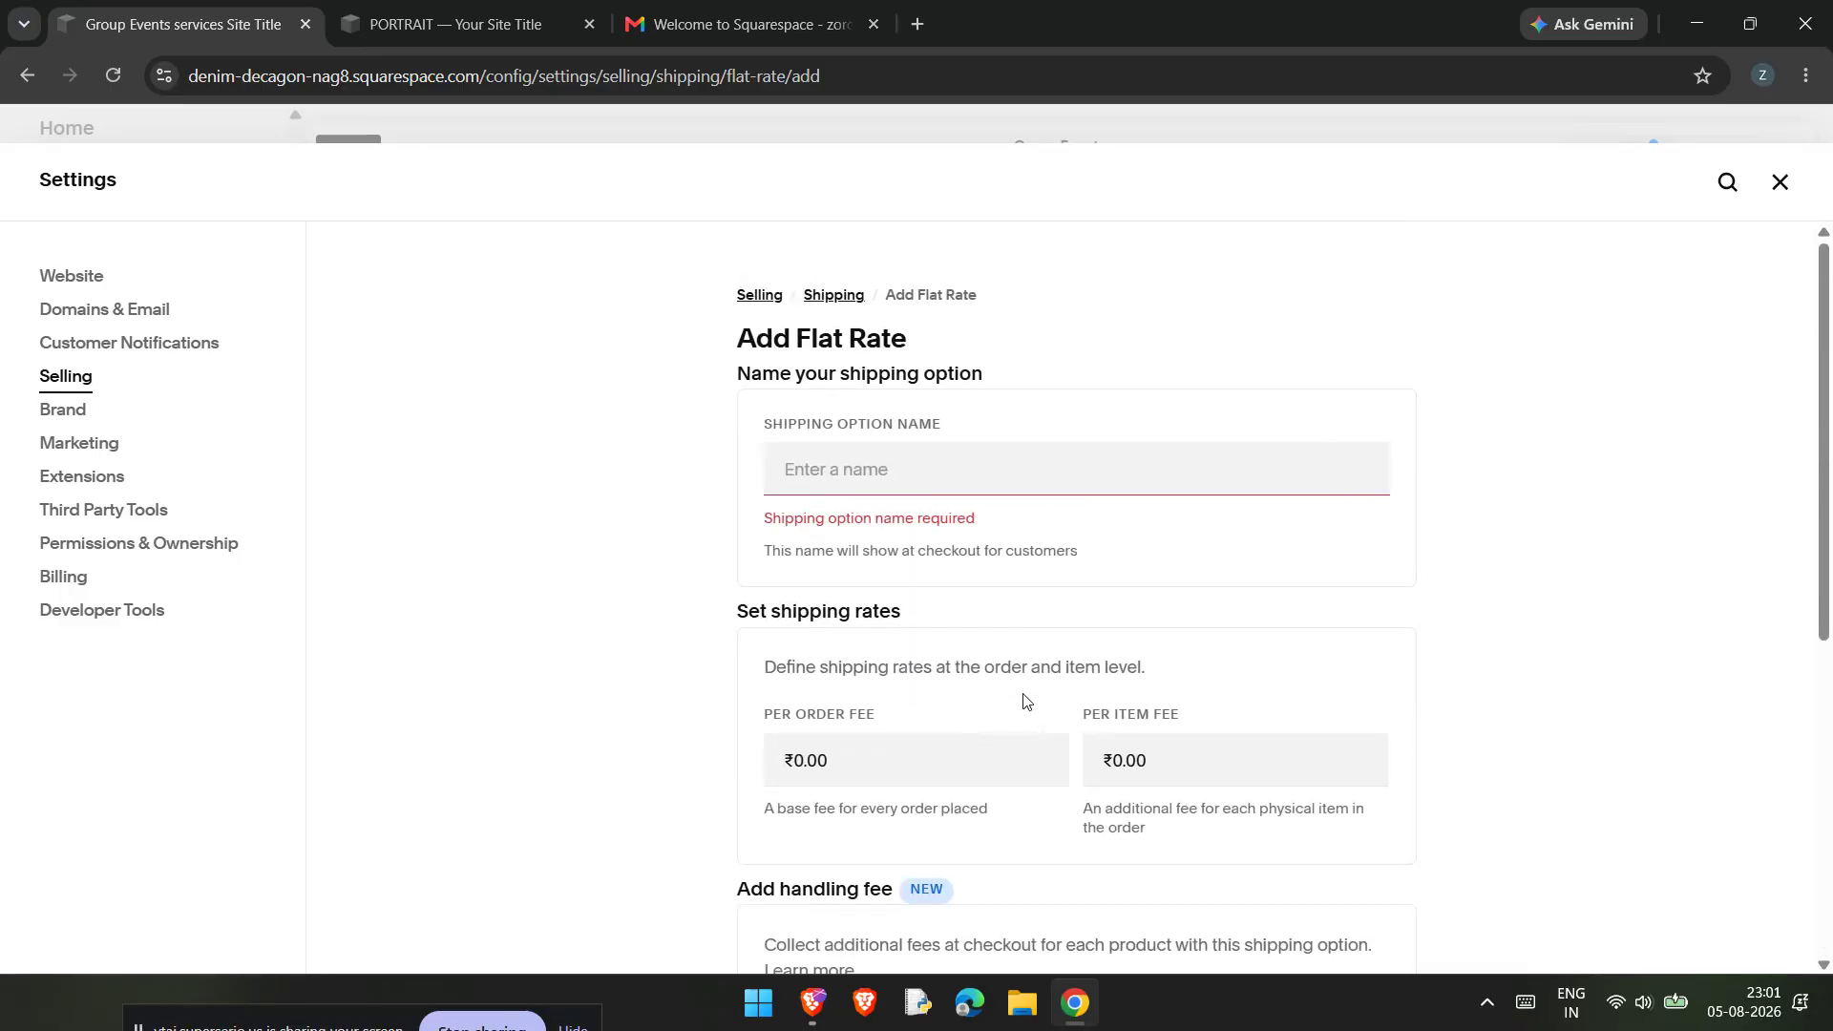
- Leave the flat rate form and start a new weight-based shipping option from the Shipping settings
{"action": "left_click", "coordinate": [819, 292]}
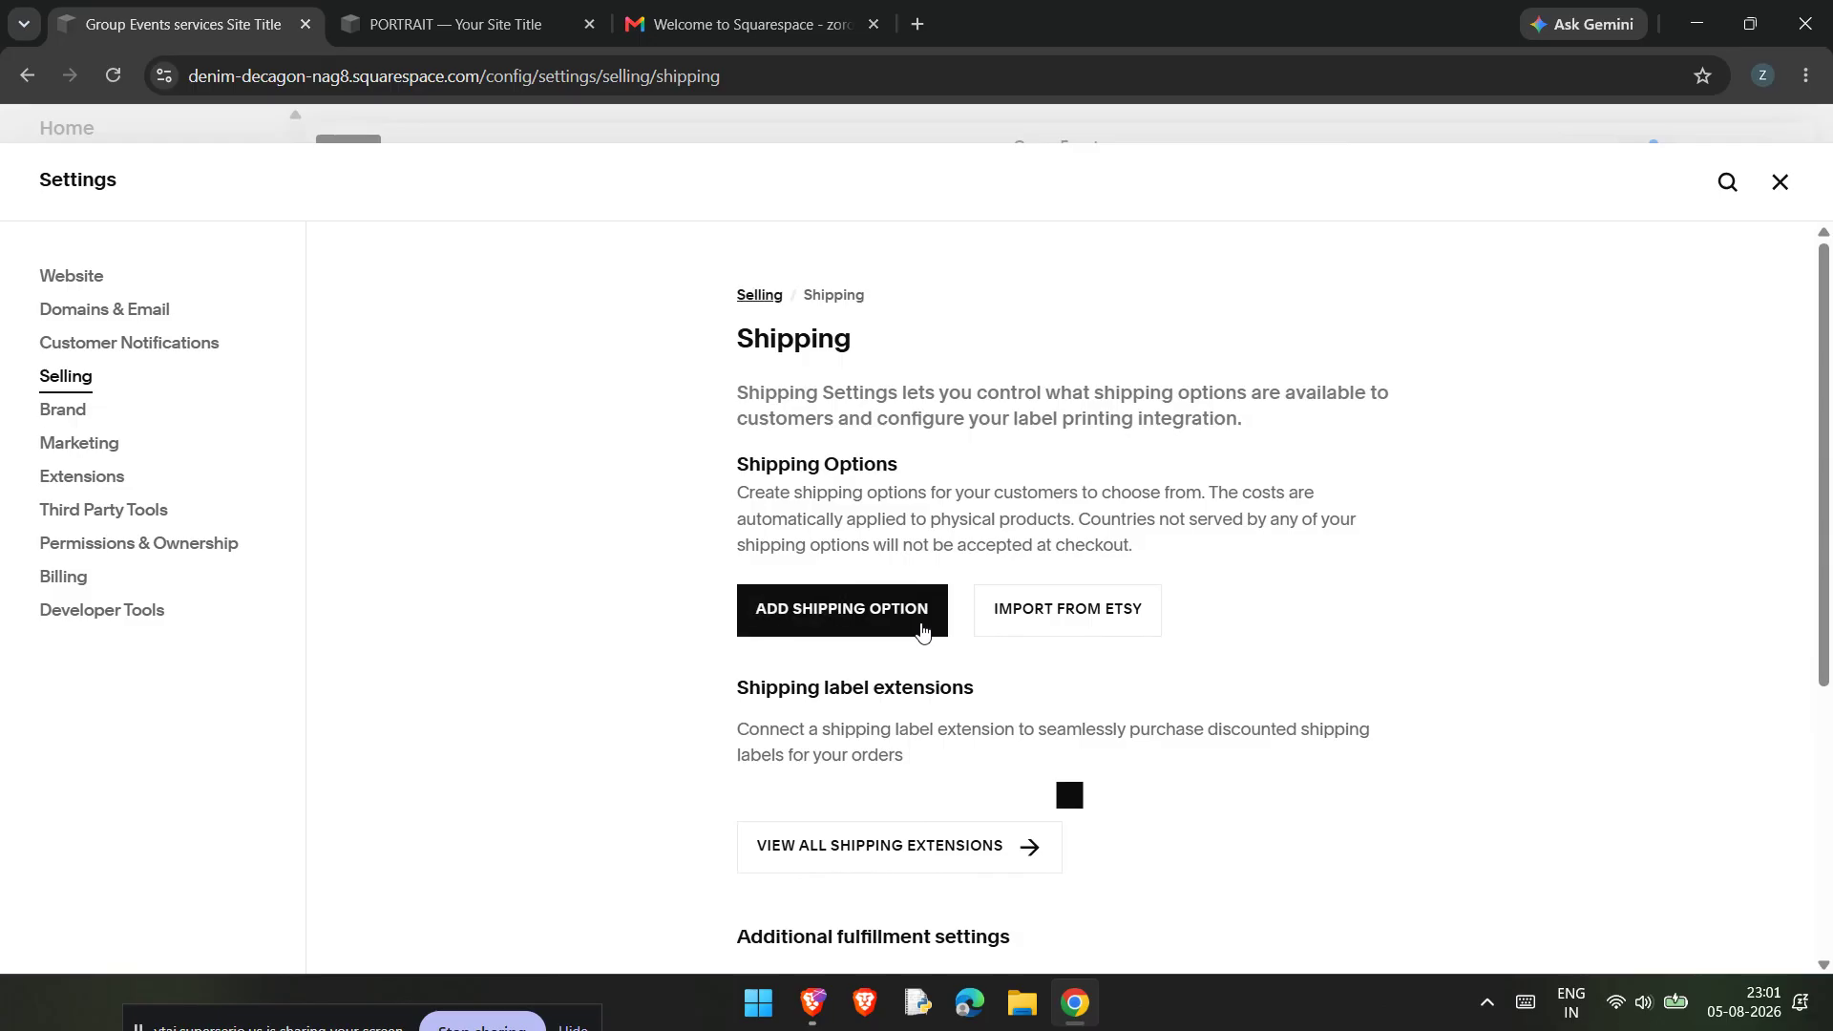
{"action": "left_click", "coordinate": [929, 618]}
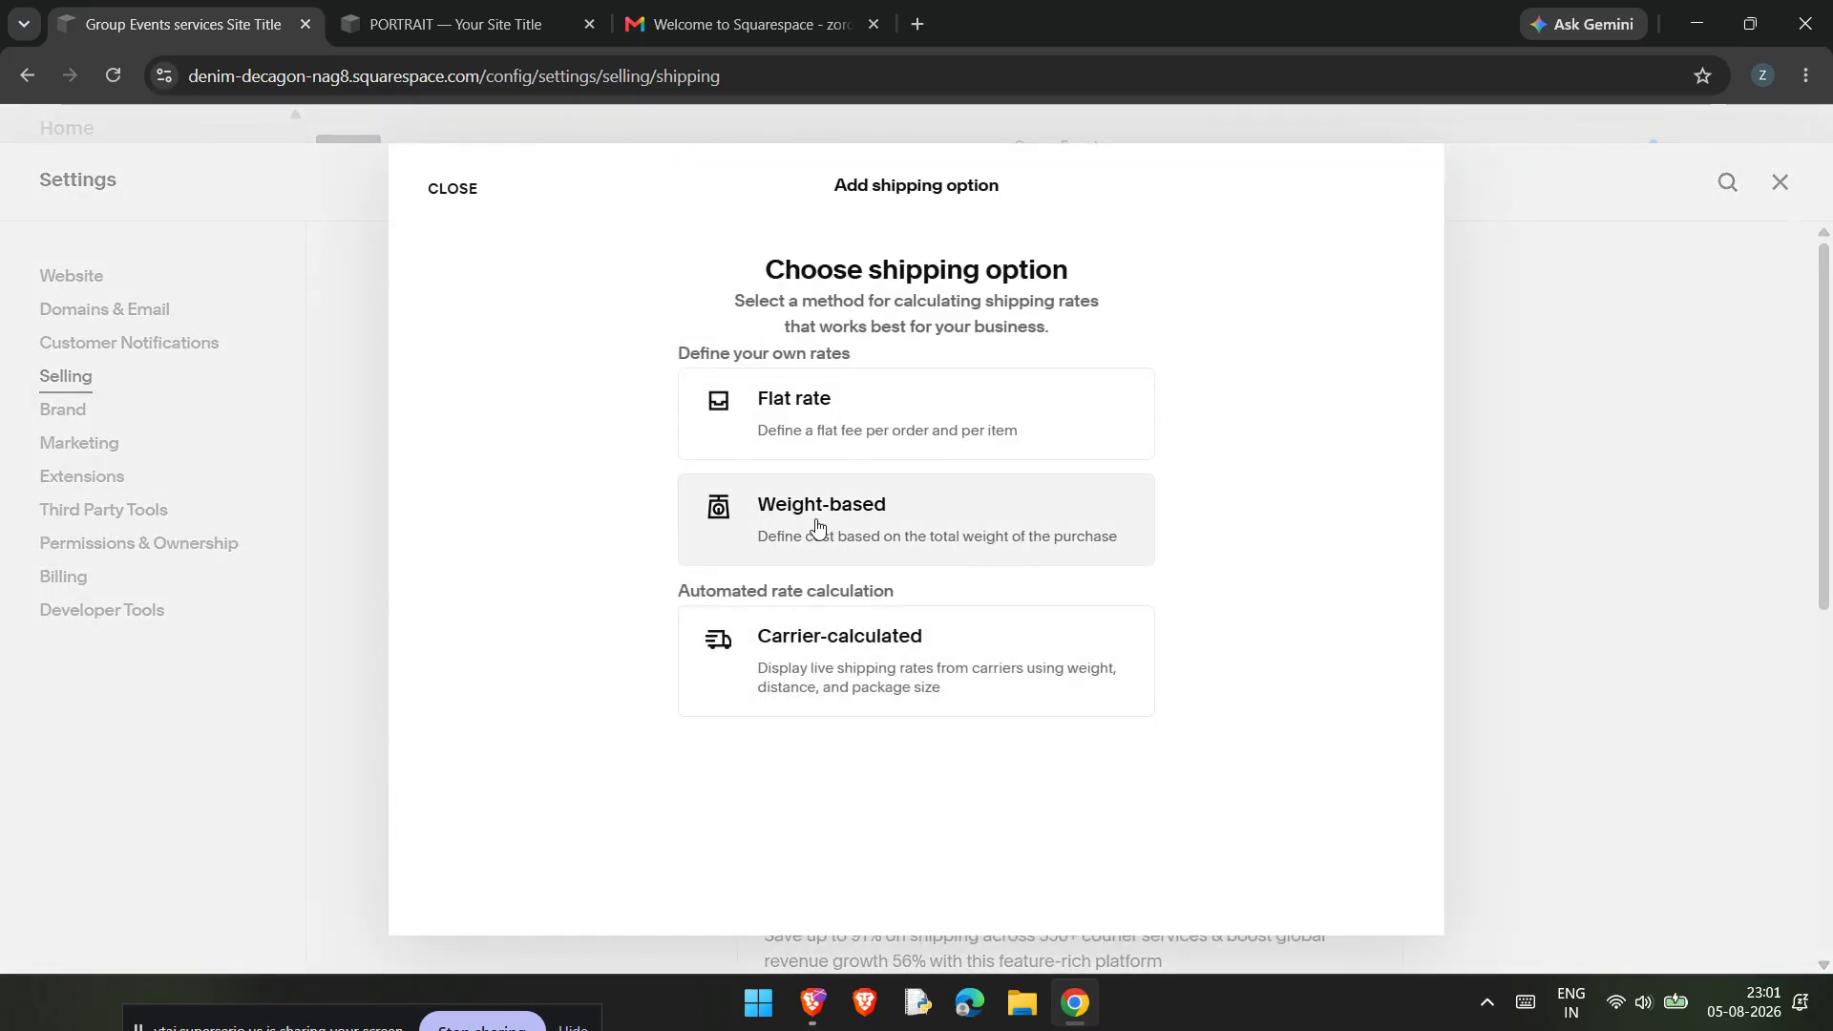
{"action": "left_click", "coordinate": [929, 503]}
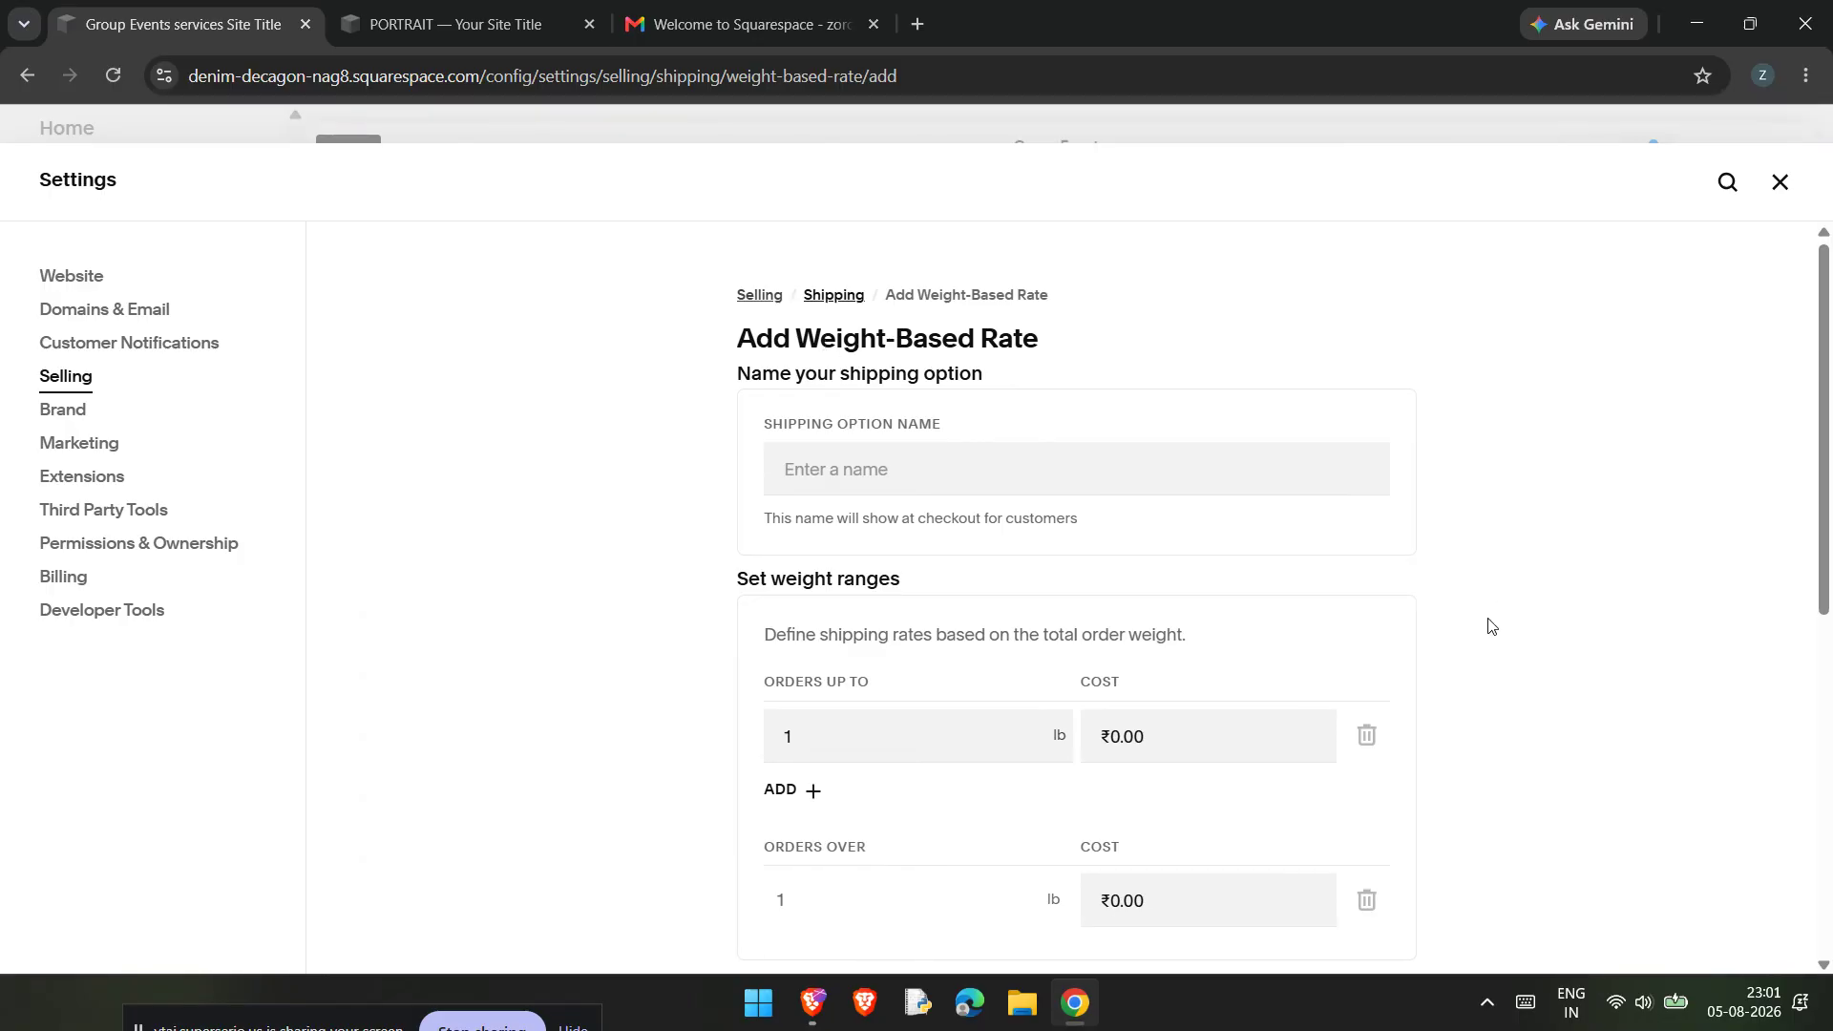
- Review the weight range fields and add a second weight range to the weight-based rate
{"action": "scroll", "coordinate": [1492, 627], "scroll_direction": "down", "scroll_amount": 2}
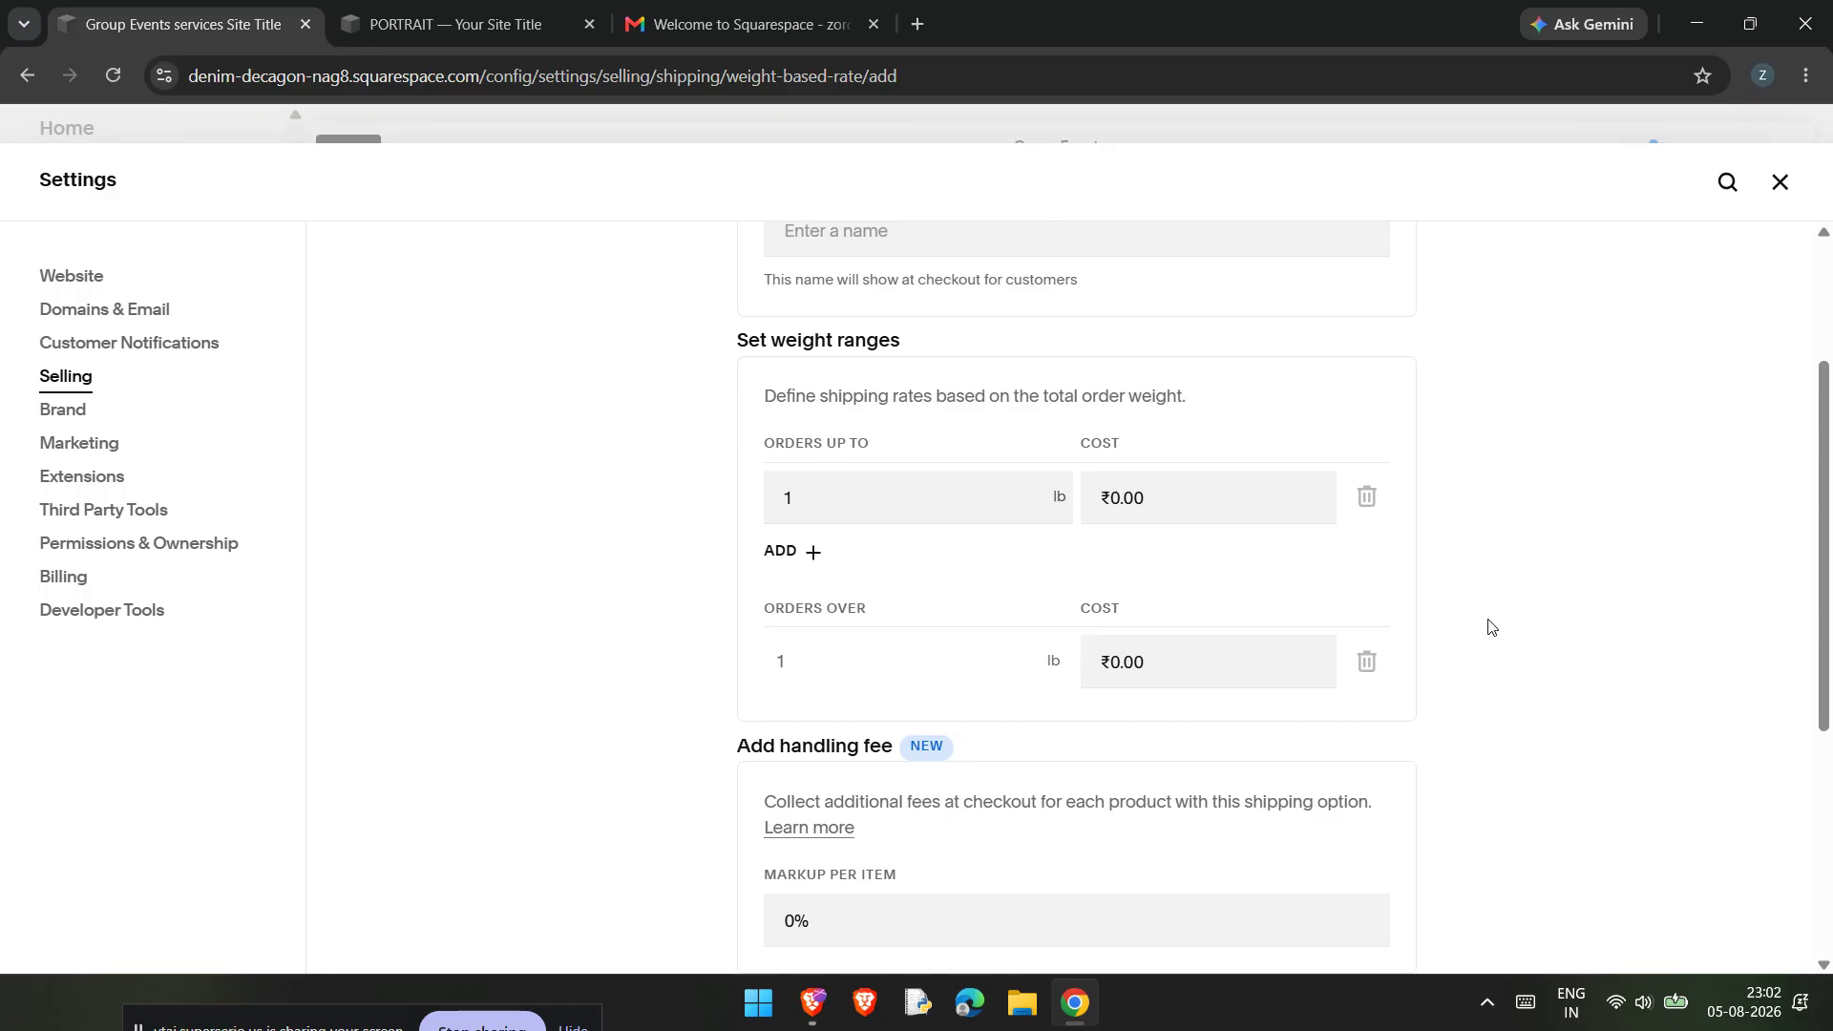
{"action": "scroll", "coordinate": [1489, 626], "scroll_direction": "up", "scroll_amount": 3}
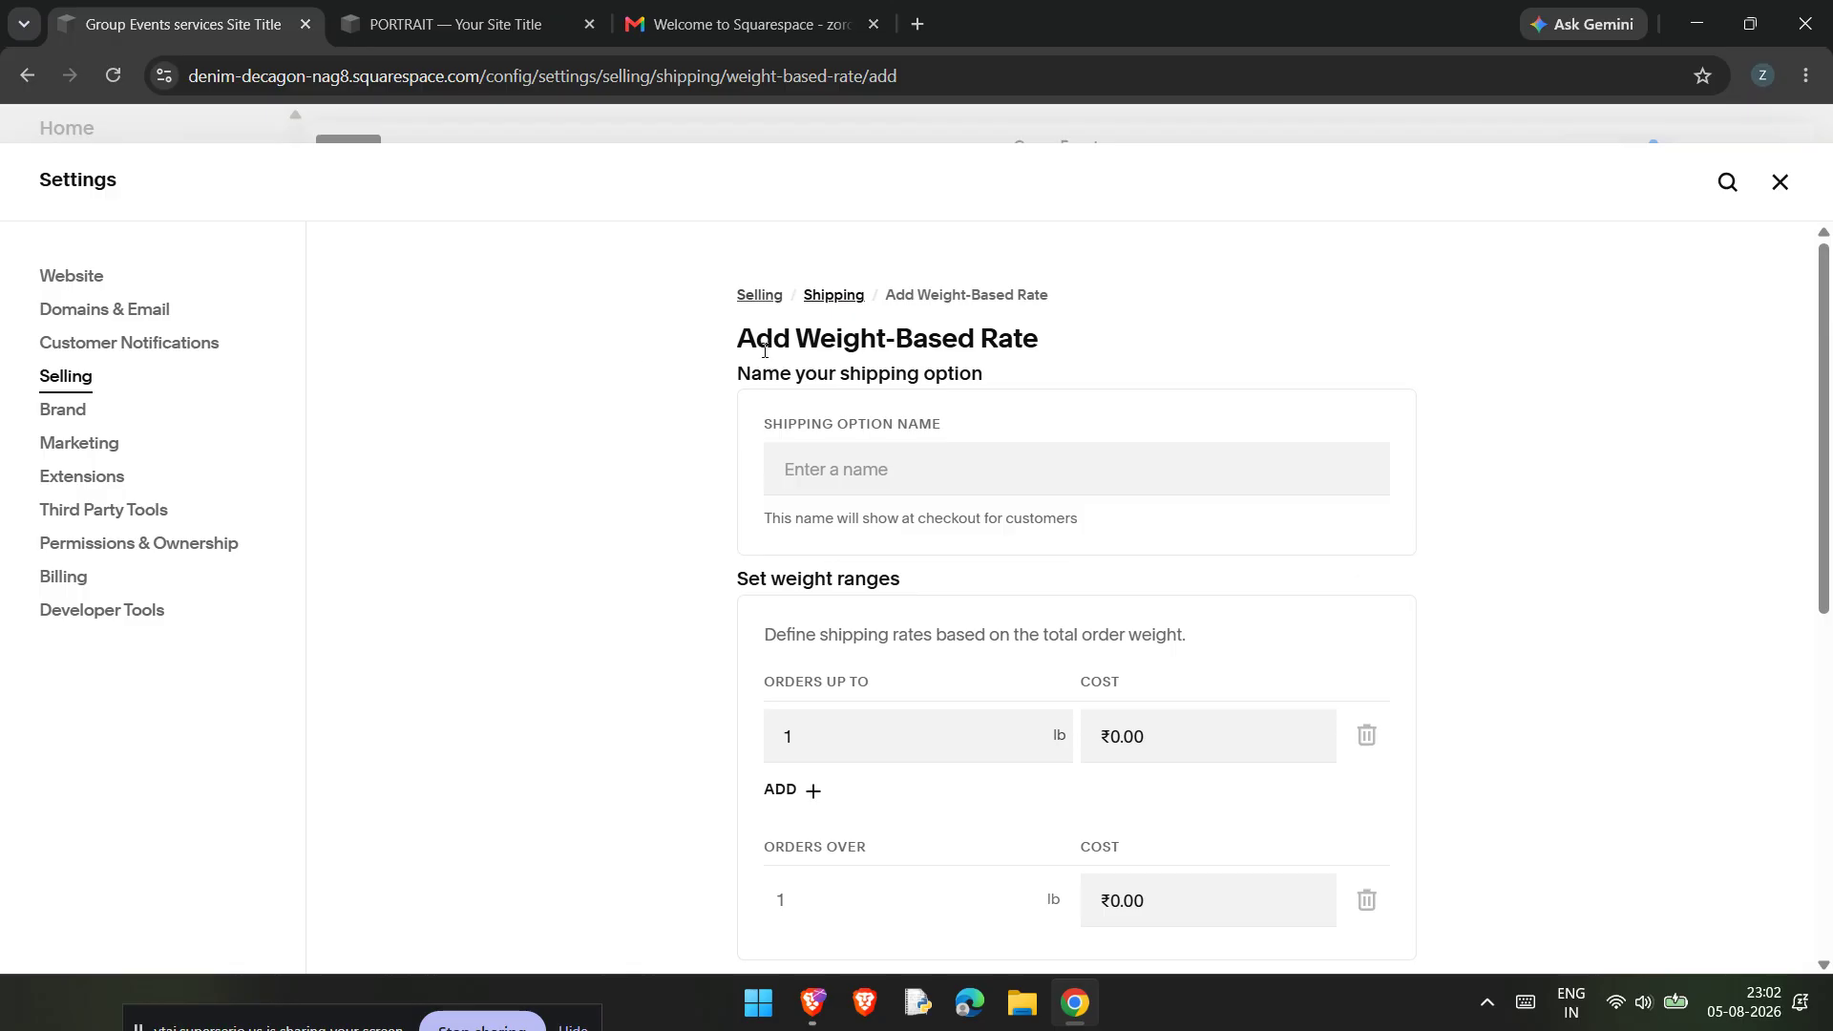
{"action": "scroll", "coordinate": [913, 570], "scroll_direction": "down", "scroll_amount": 3}
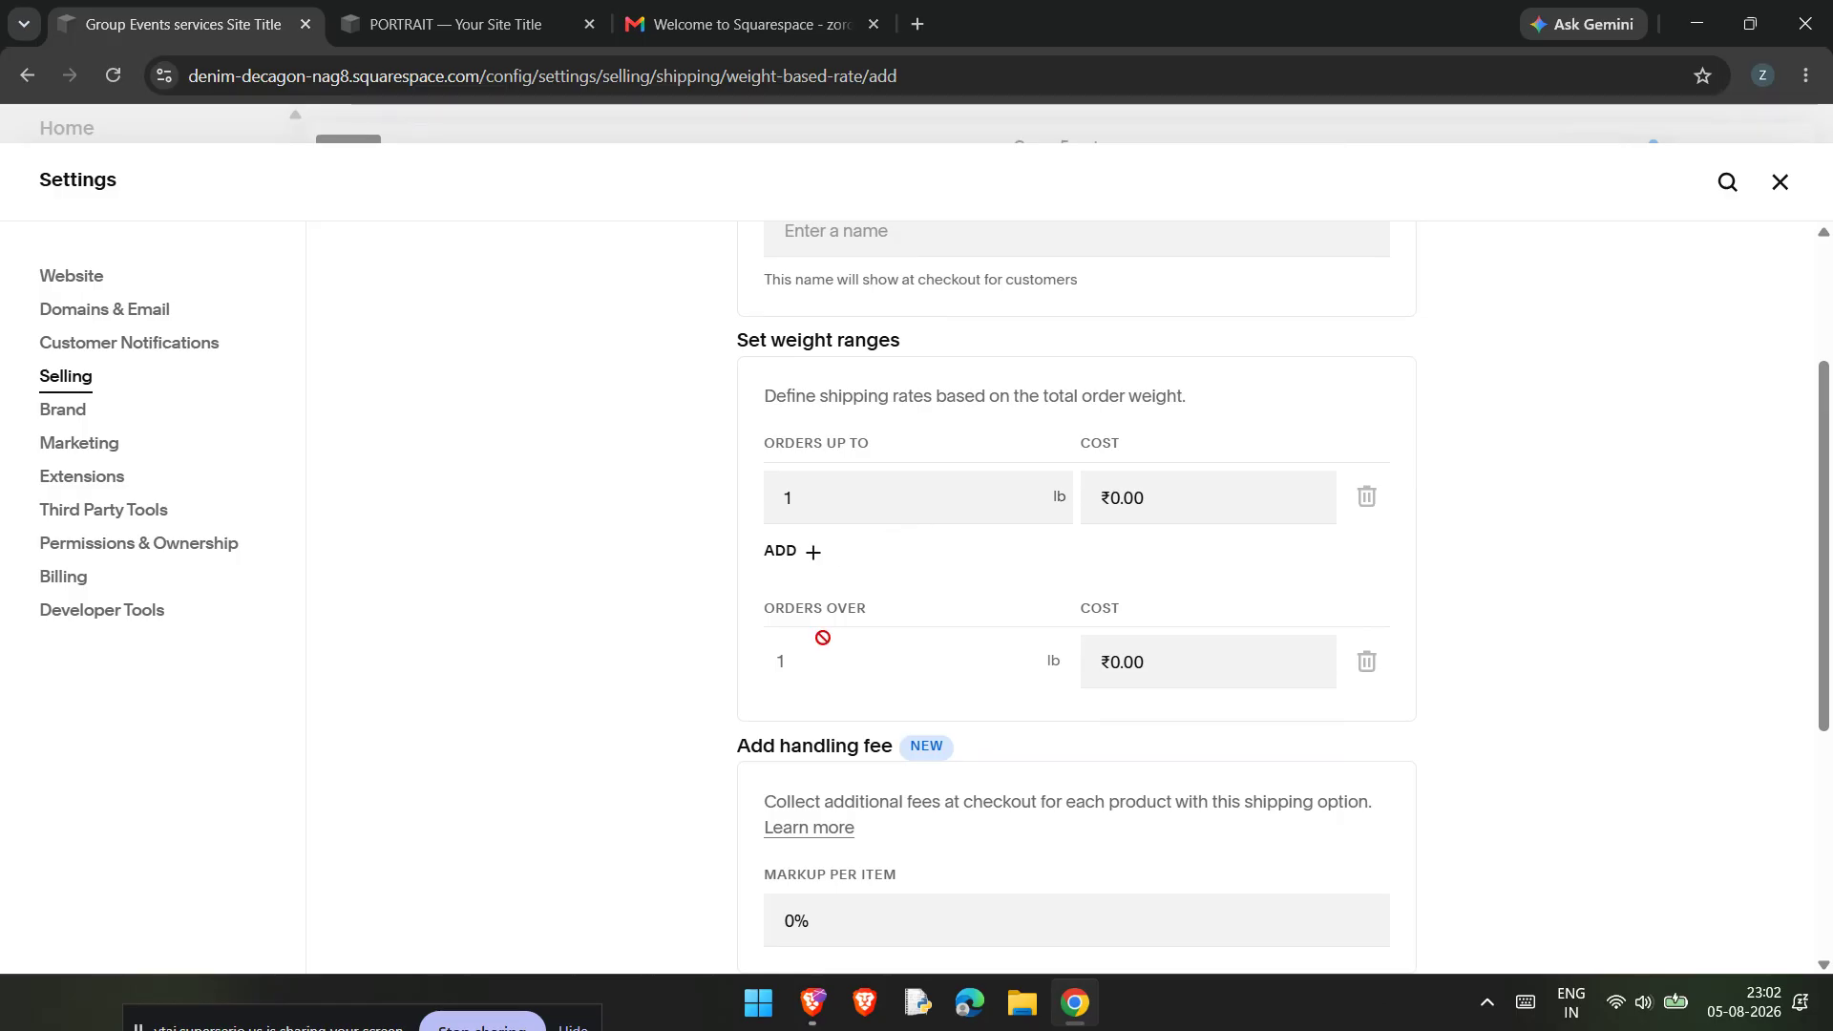
{"action": "left_click", "coordinate": [1191, 492]}
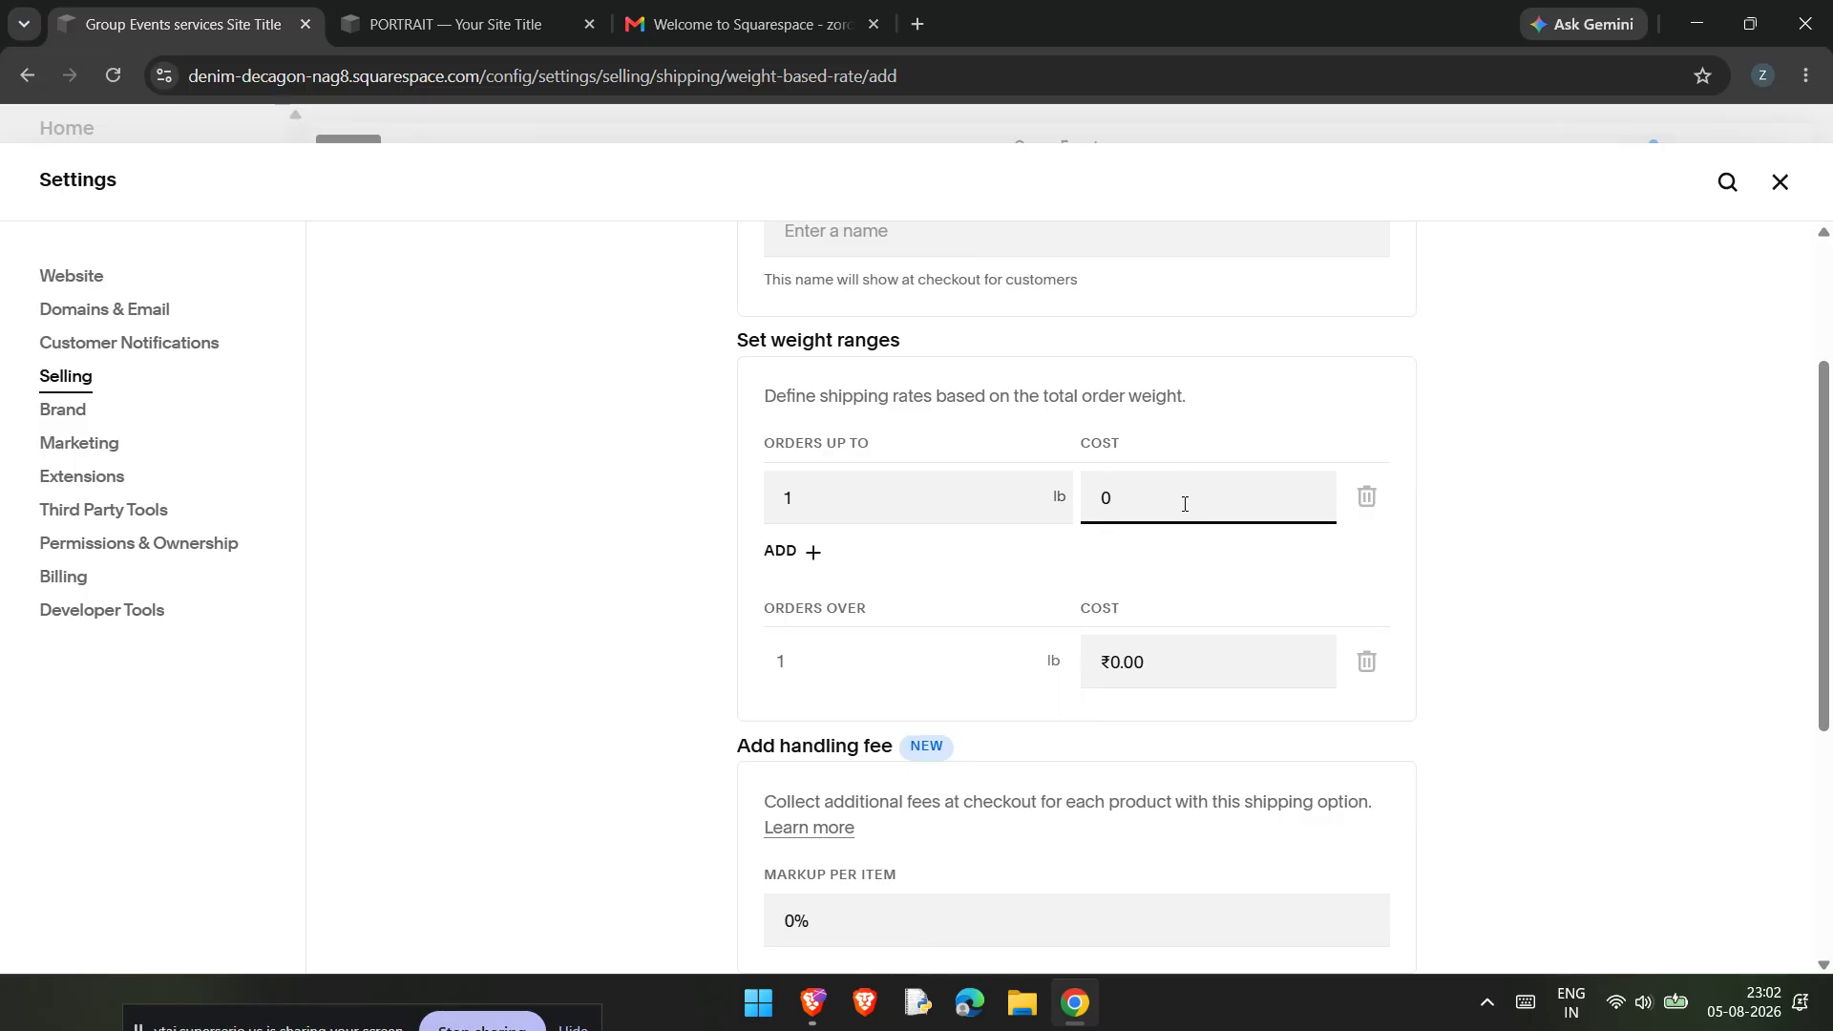
{"action": "scroll", "coordinate": [1184, 504], "scroll_direction": "down", "scroll_amount": 1}
{"action": "left_click", "coordinate": [810, 430]}
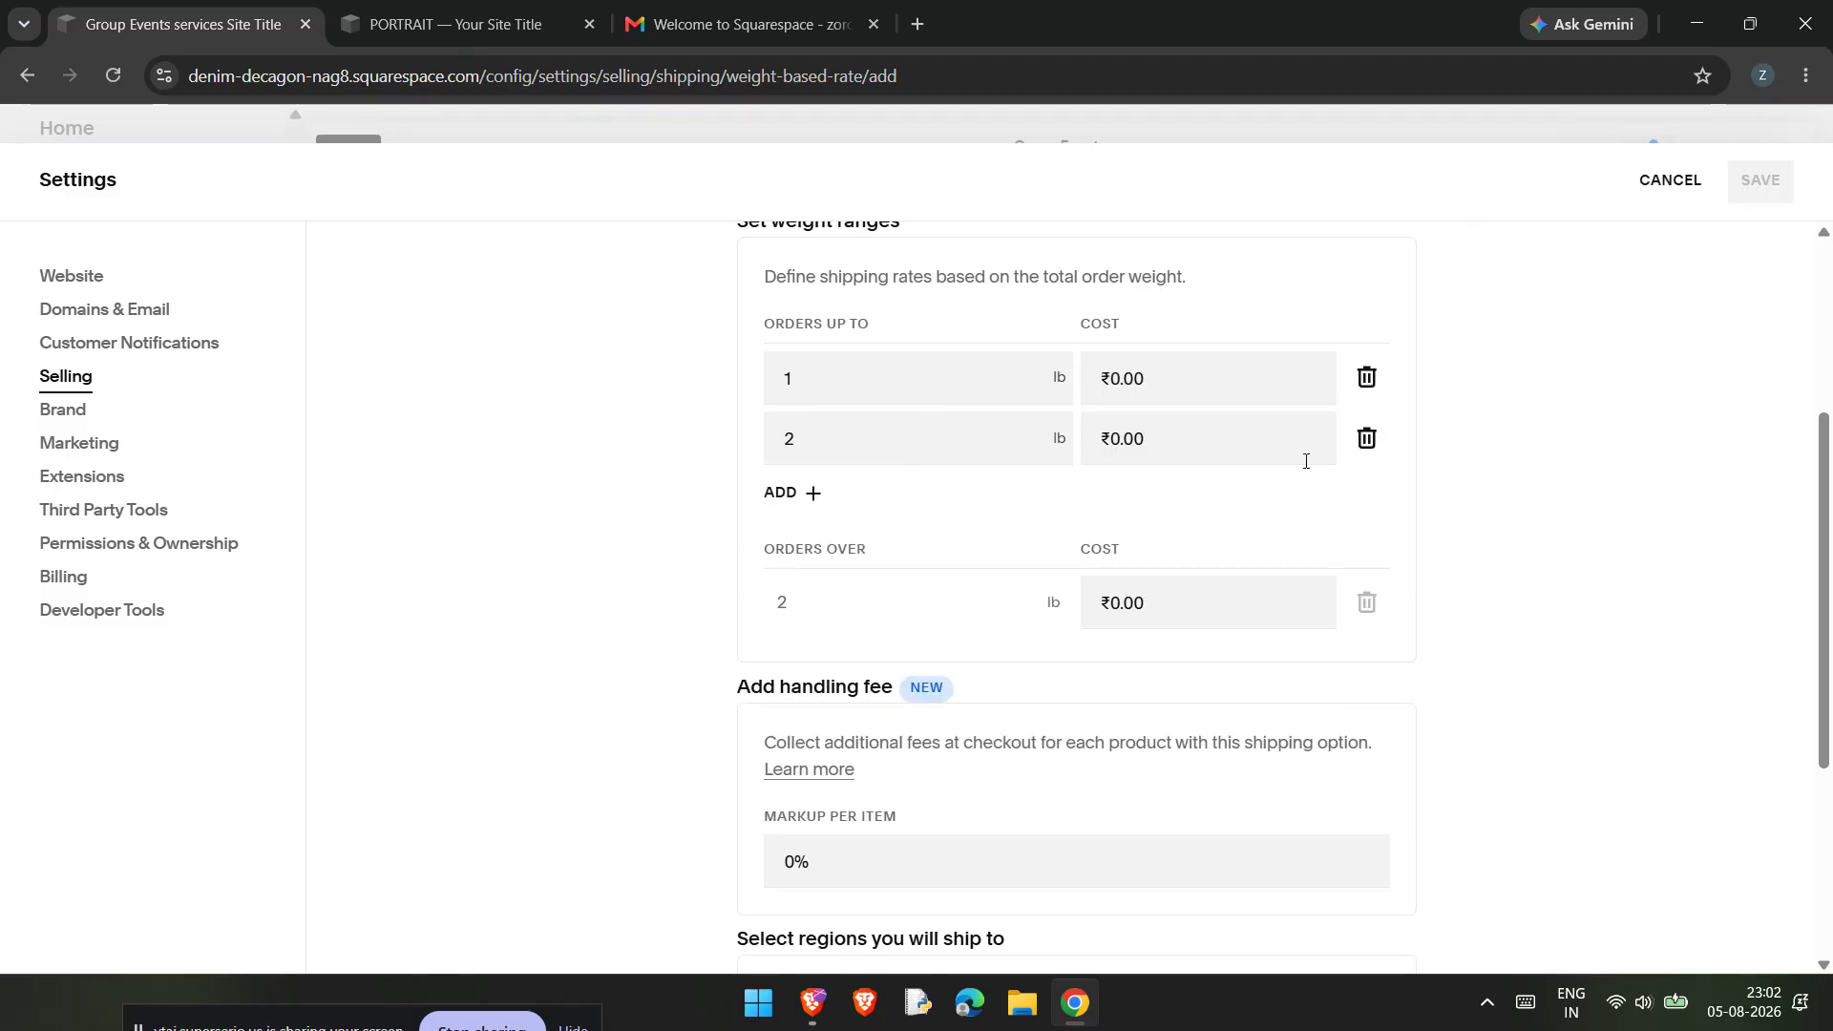
- Set the second weight range to orders up to 5 lb and add two more weight ranges below it
{"action": "left_click", "coordinate": [769, 437]}
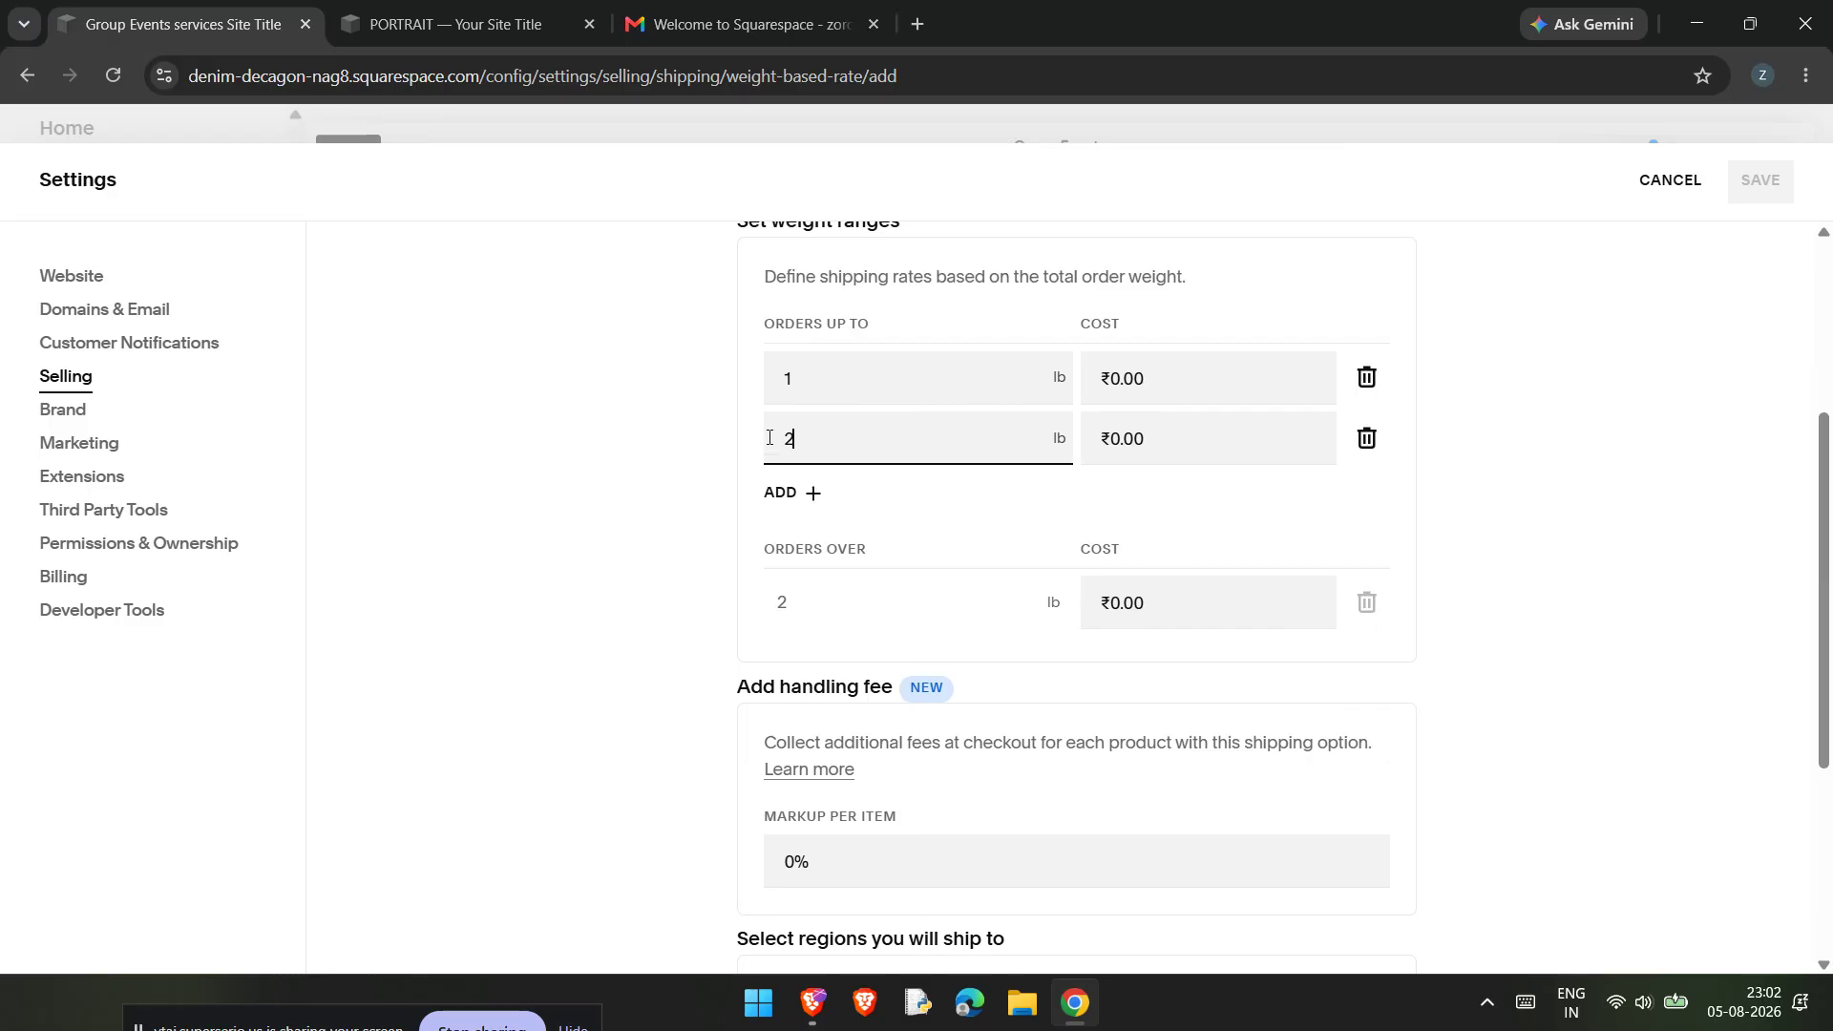
{"action": "double_click", "coordinate": [781, 436]}
{"action": "type", "text": "5"}
{"action": "double_click", "coordinate": [1058, 438]}
{"action": "left_click", "coordinate": [1195, 447]}
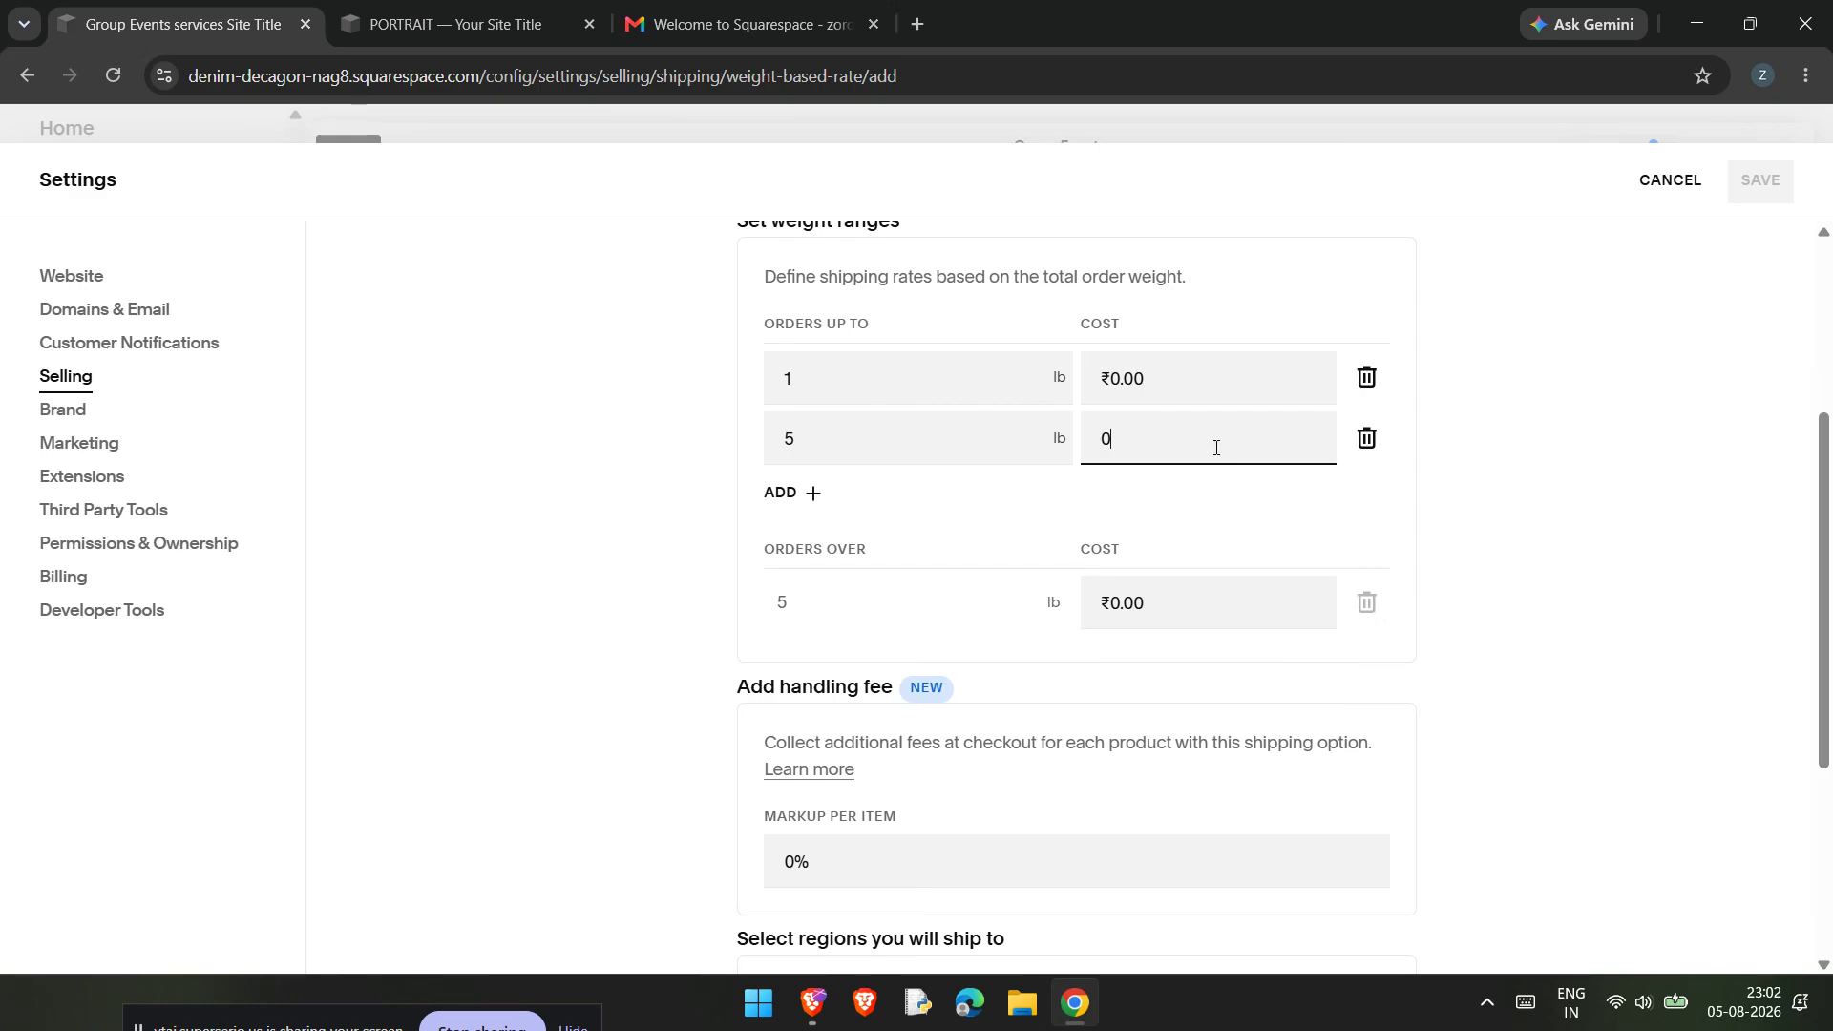
{"action": "left_click", "coordinate": [769, 493]}
{"action": "left_click", "coordinate": [778, 552]}
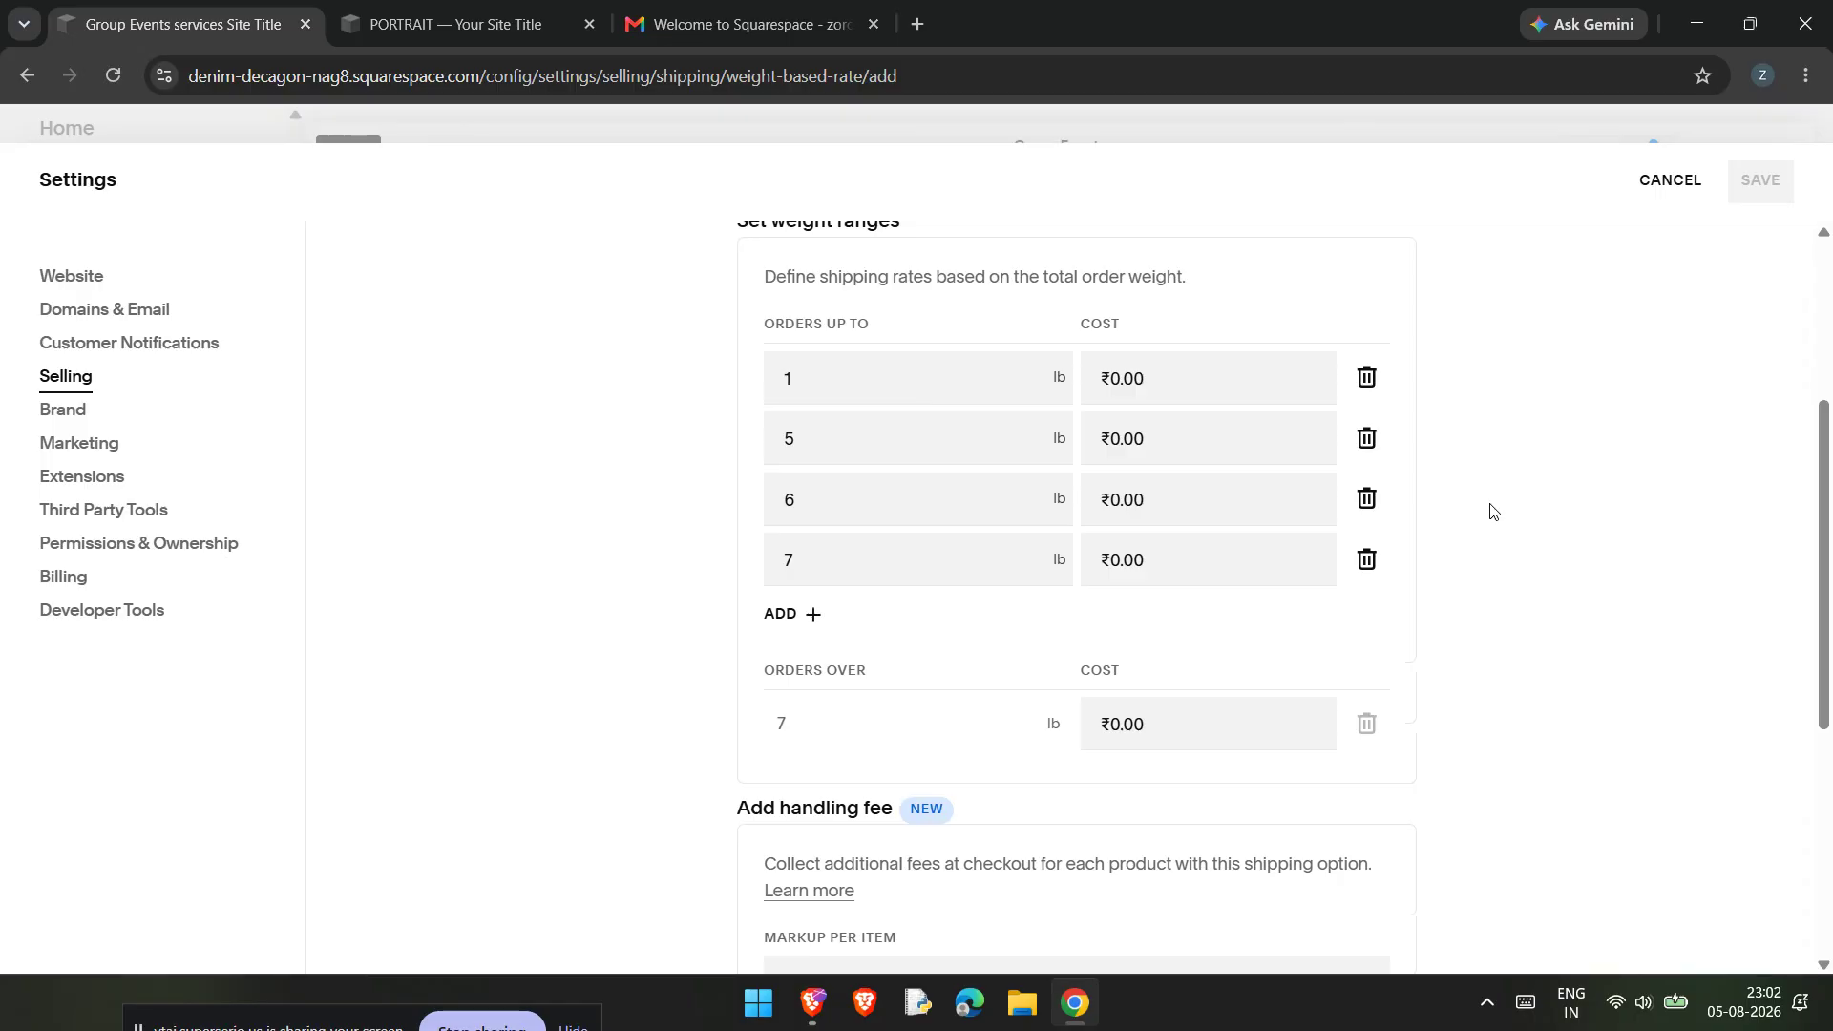
- Examine the weight-based rate form's option name, weight ranges, handling fee markup and shipping region sections
{"action": "scroll", "coordinate": [1493, 511], "scroll_direction": "down", "scroll_amount": 3}
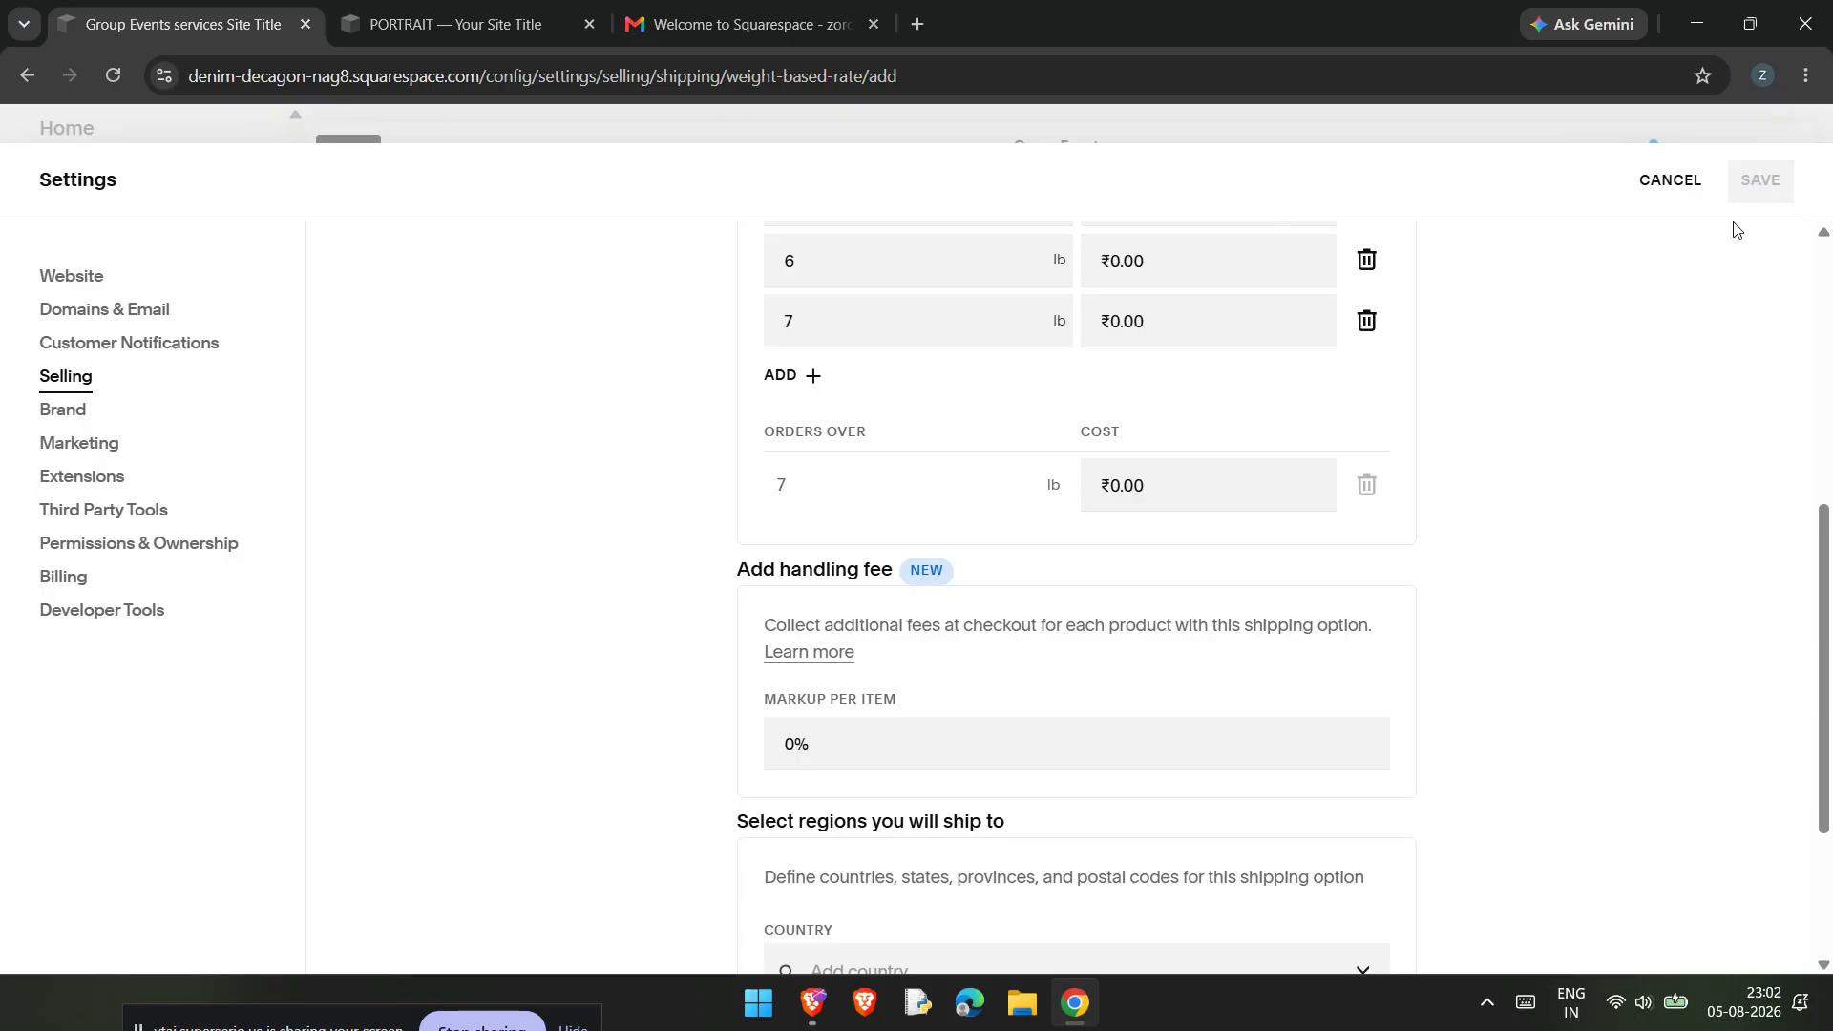
{"action": "scroll", "coordinate": [1577, 472], "scroll_direction": "up", "scroll_amount": 6}
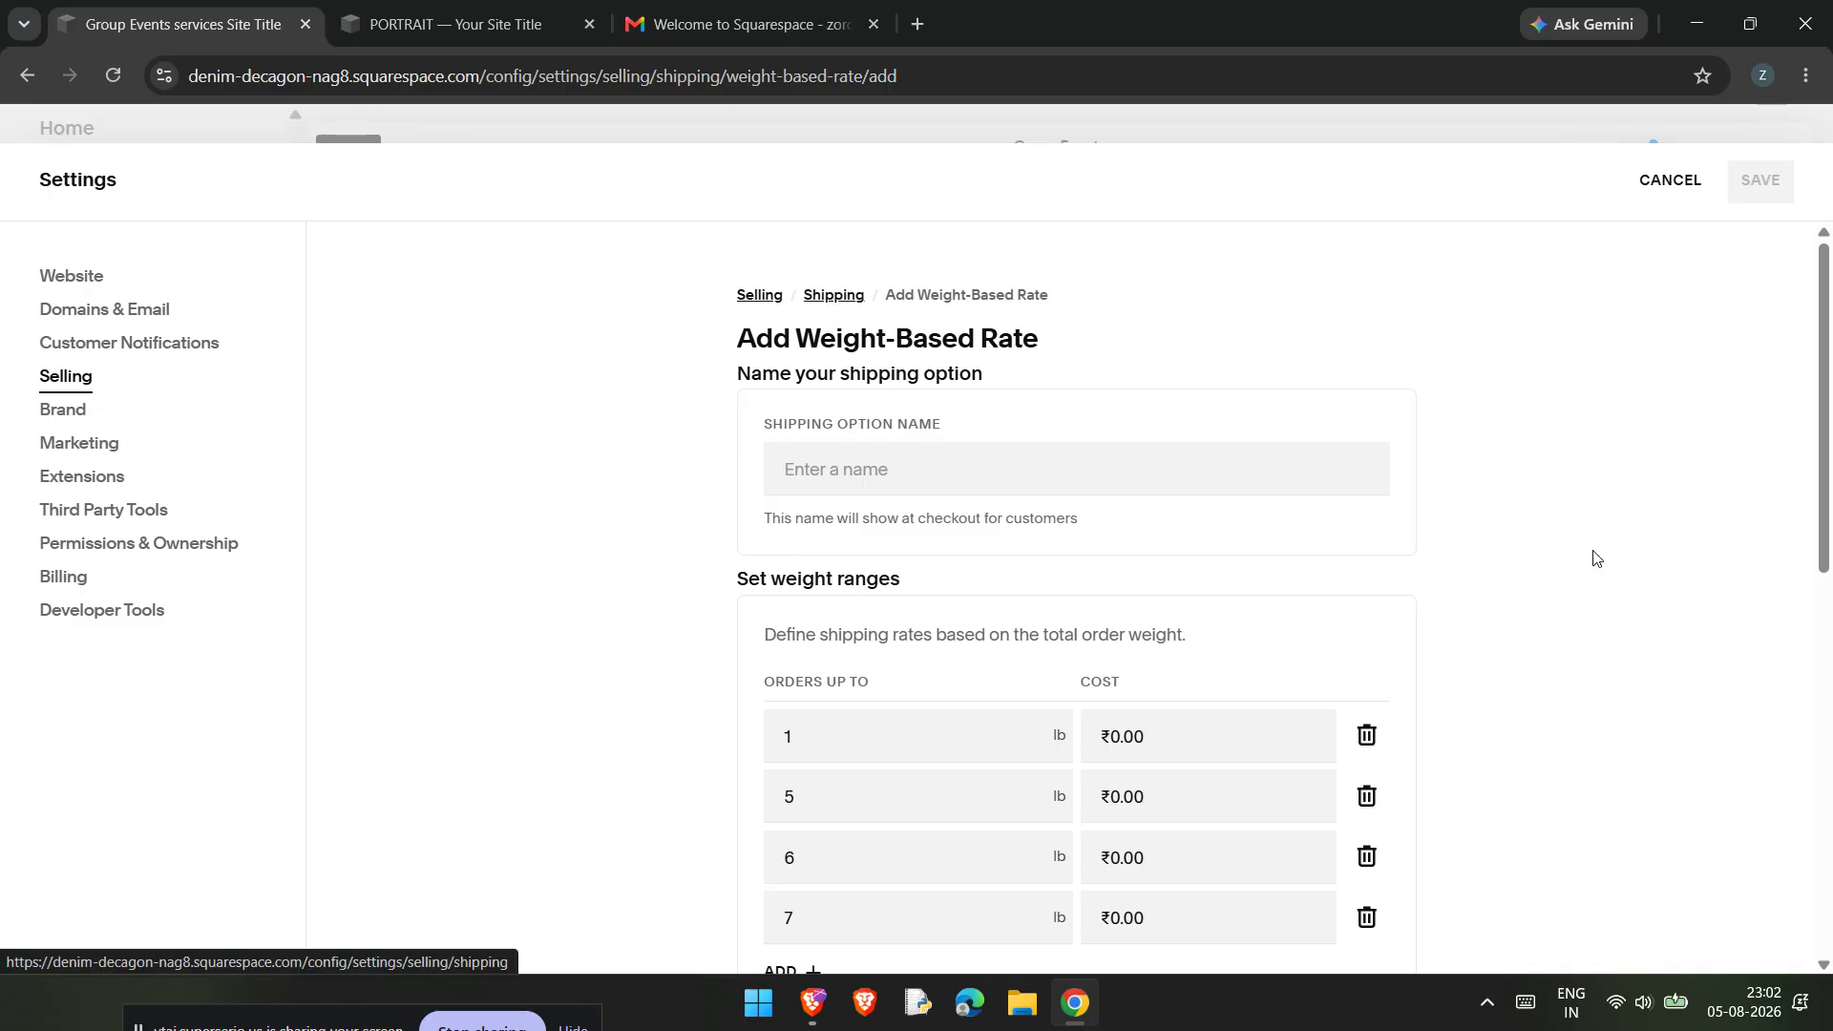
{"action": "scroll", "coordinate": [1622, 573], "scroll_direction": "down", "scroll_amount": 8}
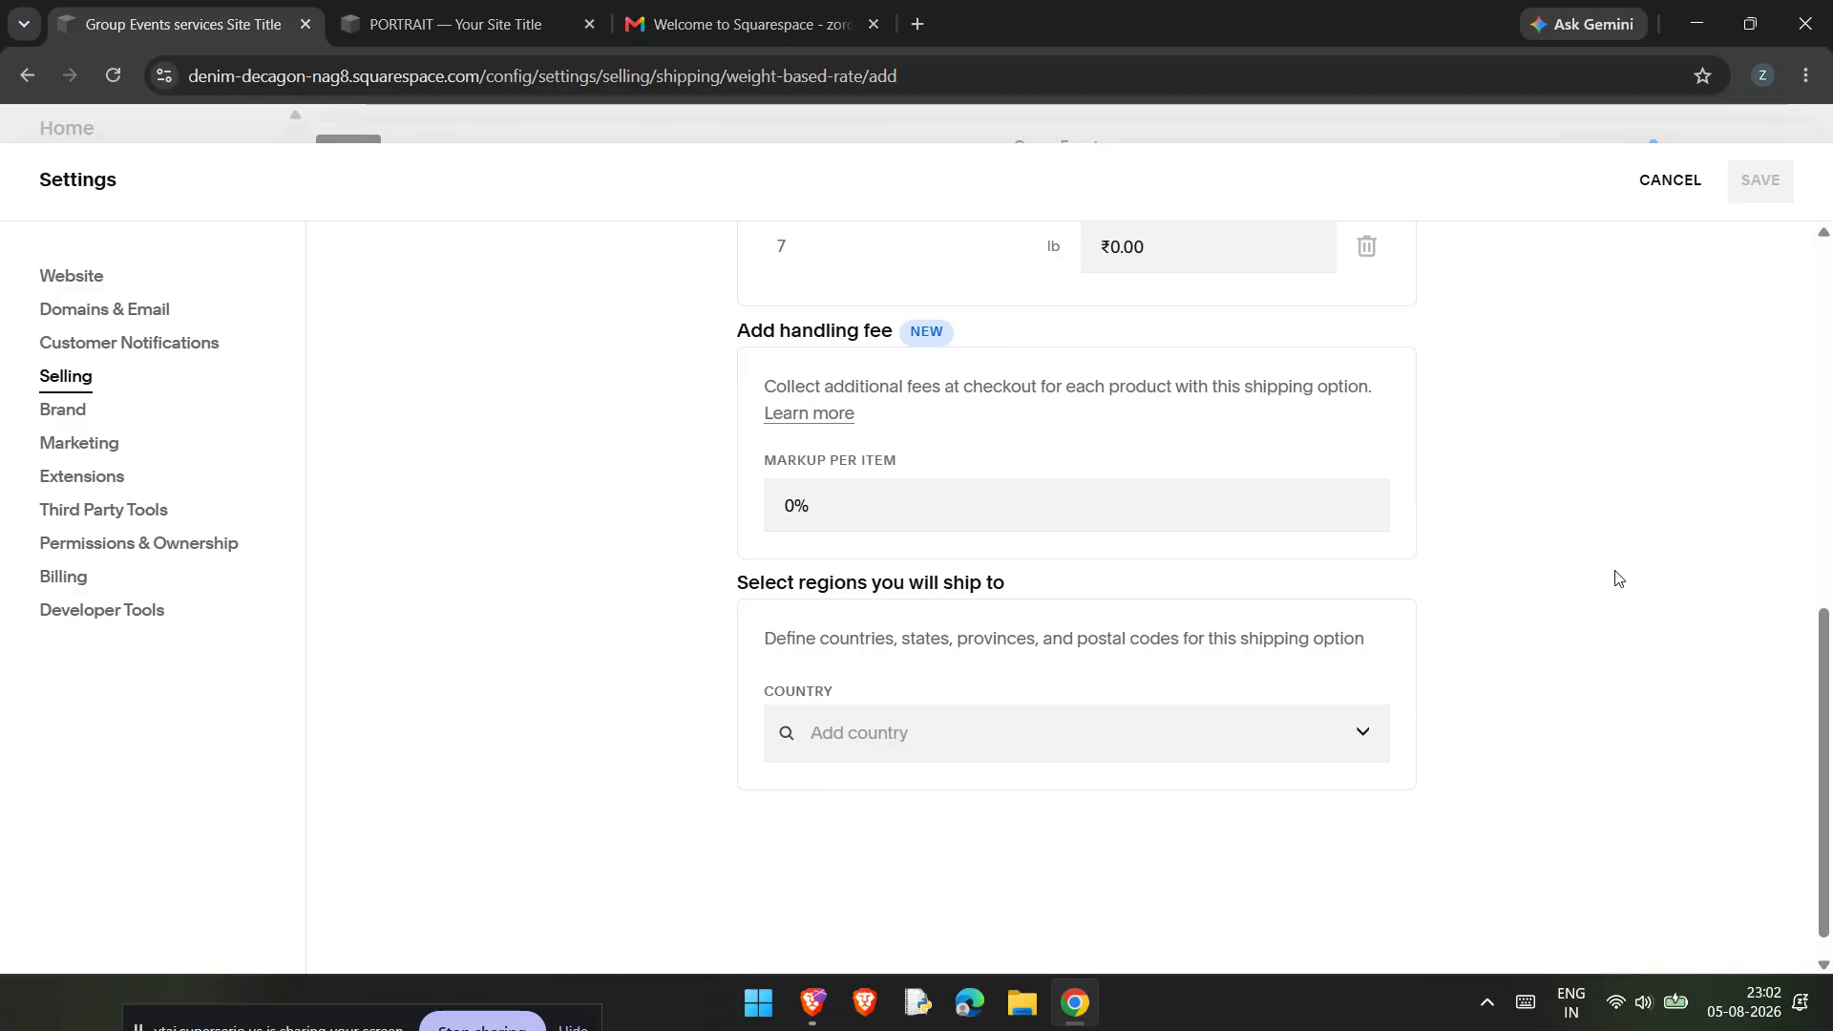
{"action": "scroll", "coordinate": [1618, 576], "scroll_direction": "up", "scroll_amount": 6}
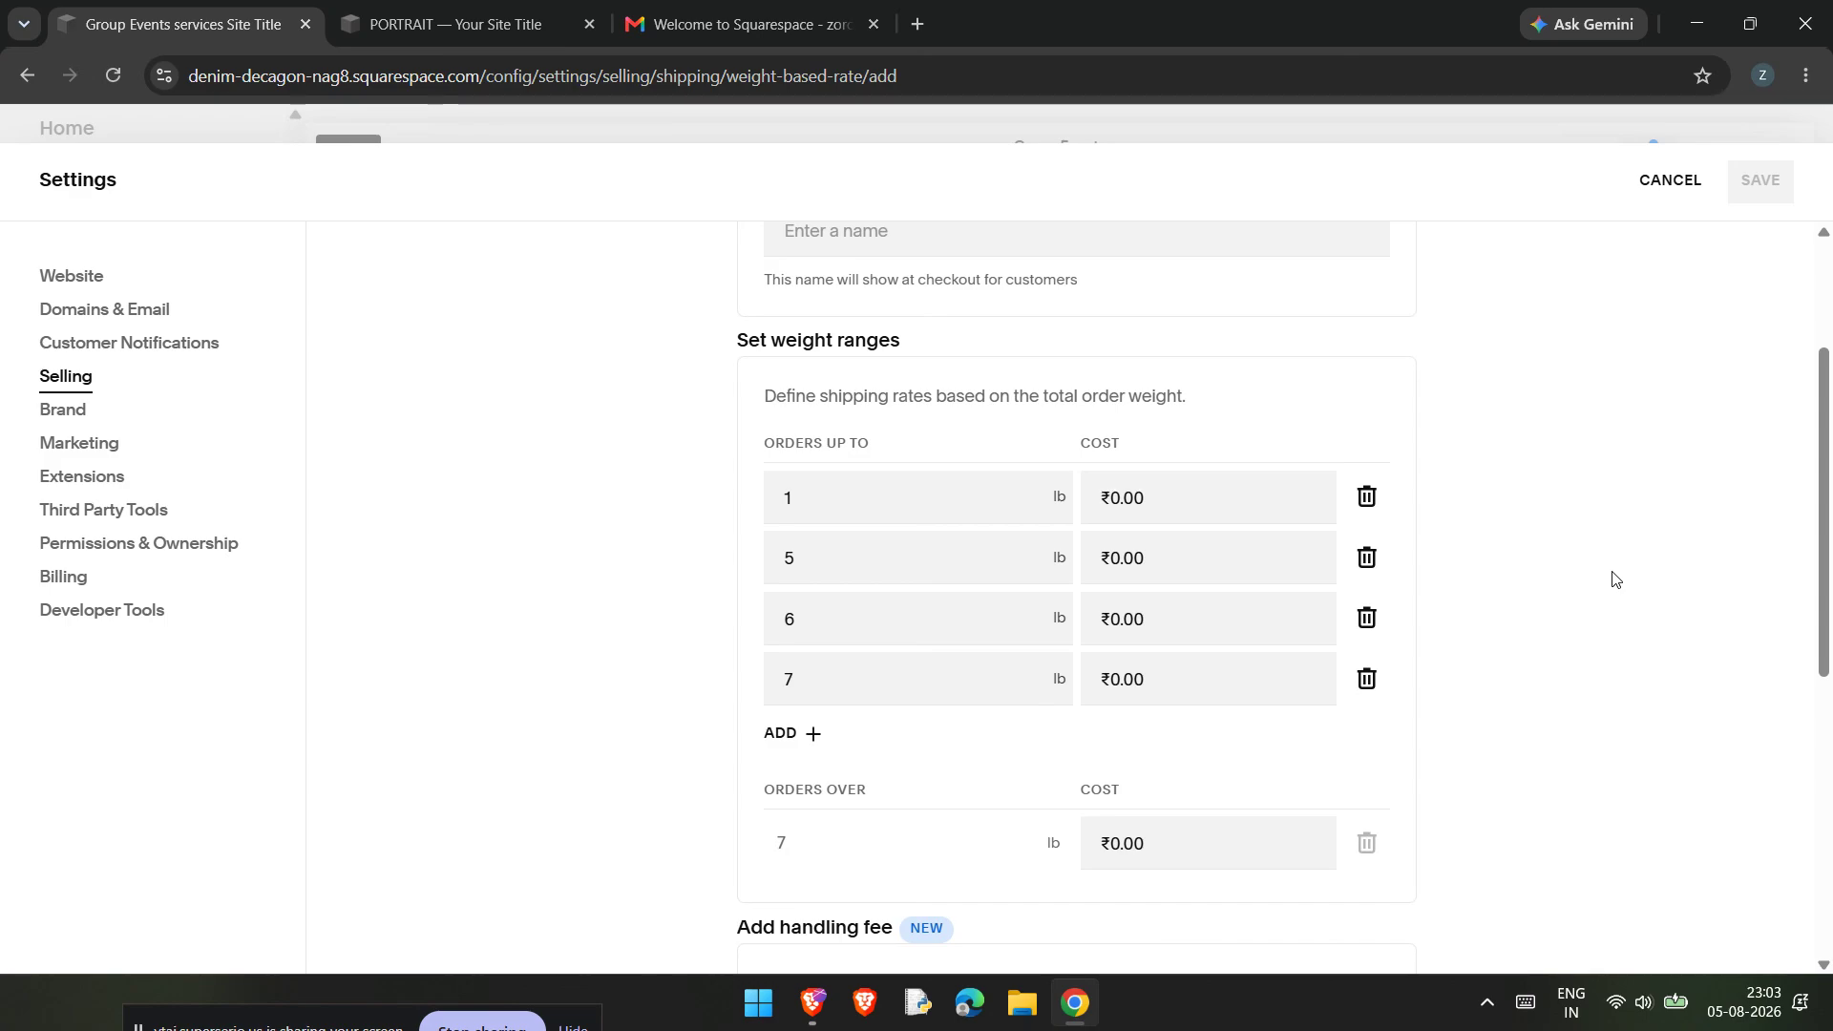
{"action": "scroll", "coordinate": [1612, 578], "scroll_direction": "up", "scroll_amount": 3}
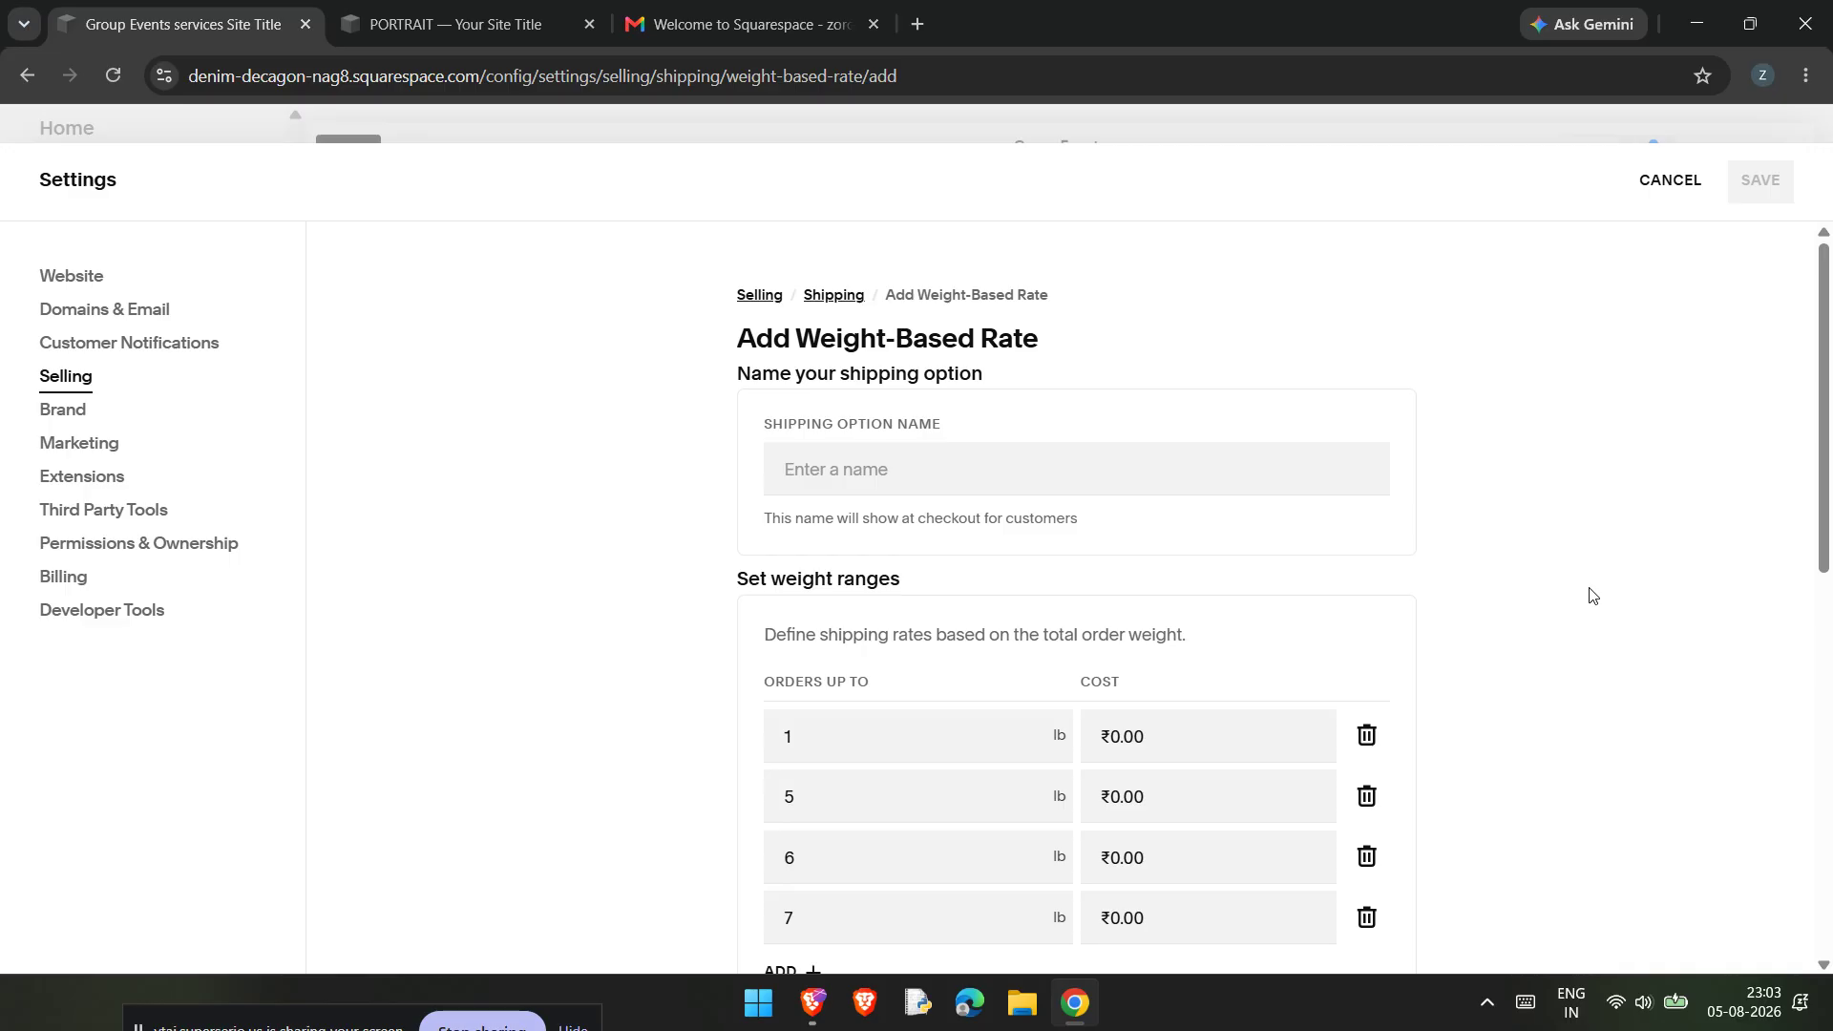
- Leave the weight-based rate form without saving, and view and close the choice of shipping option methods in the Shipping settings
{"action": "left_click", "coordinate": [853, 303]}
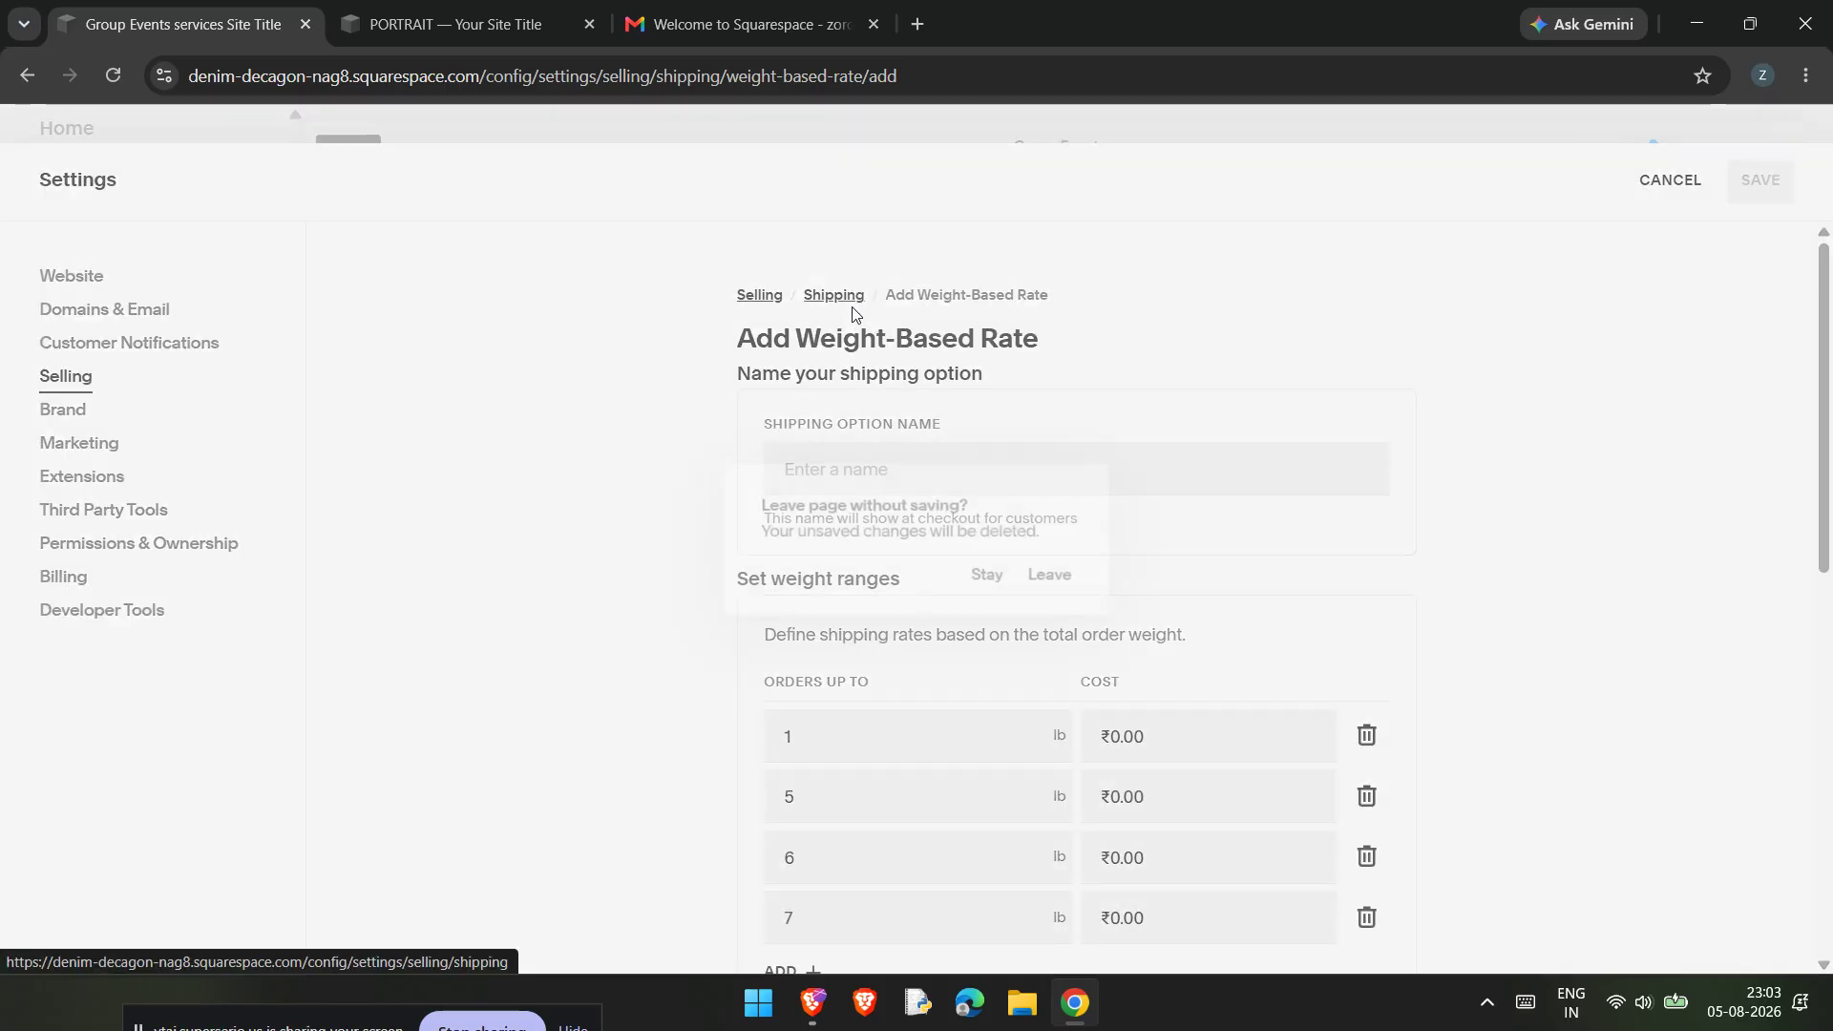
{"action": "left_click", "coordinate": [1037, 580]}
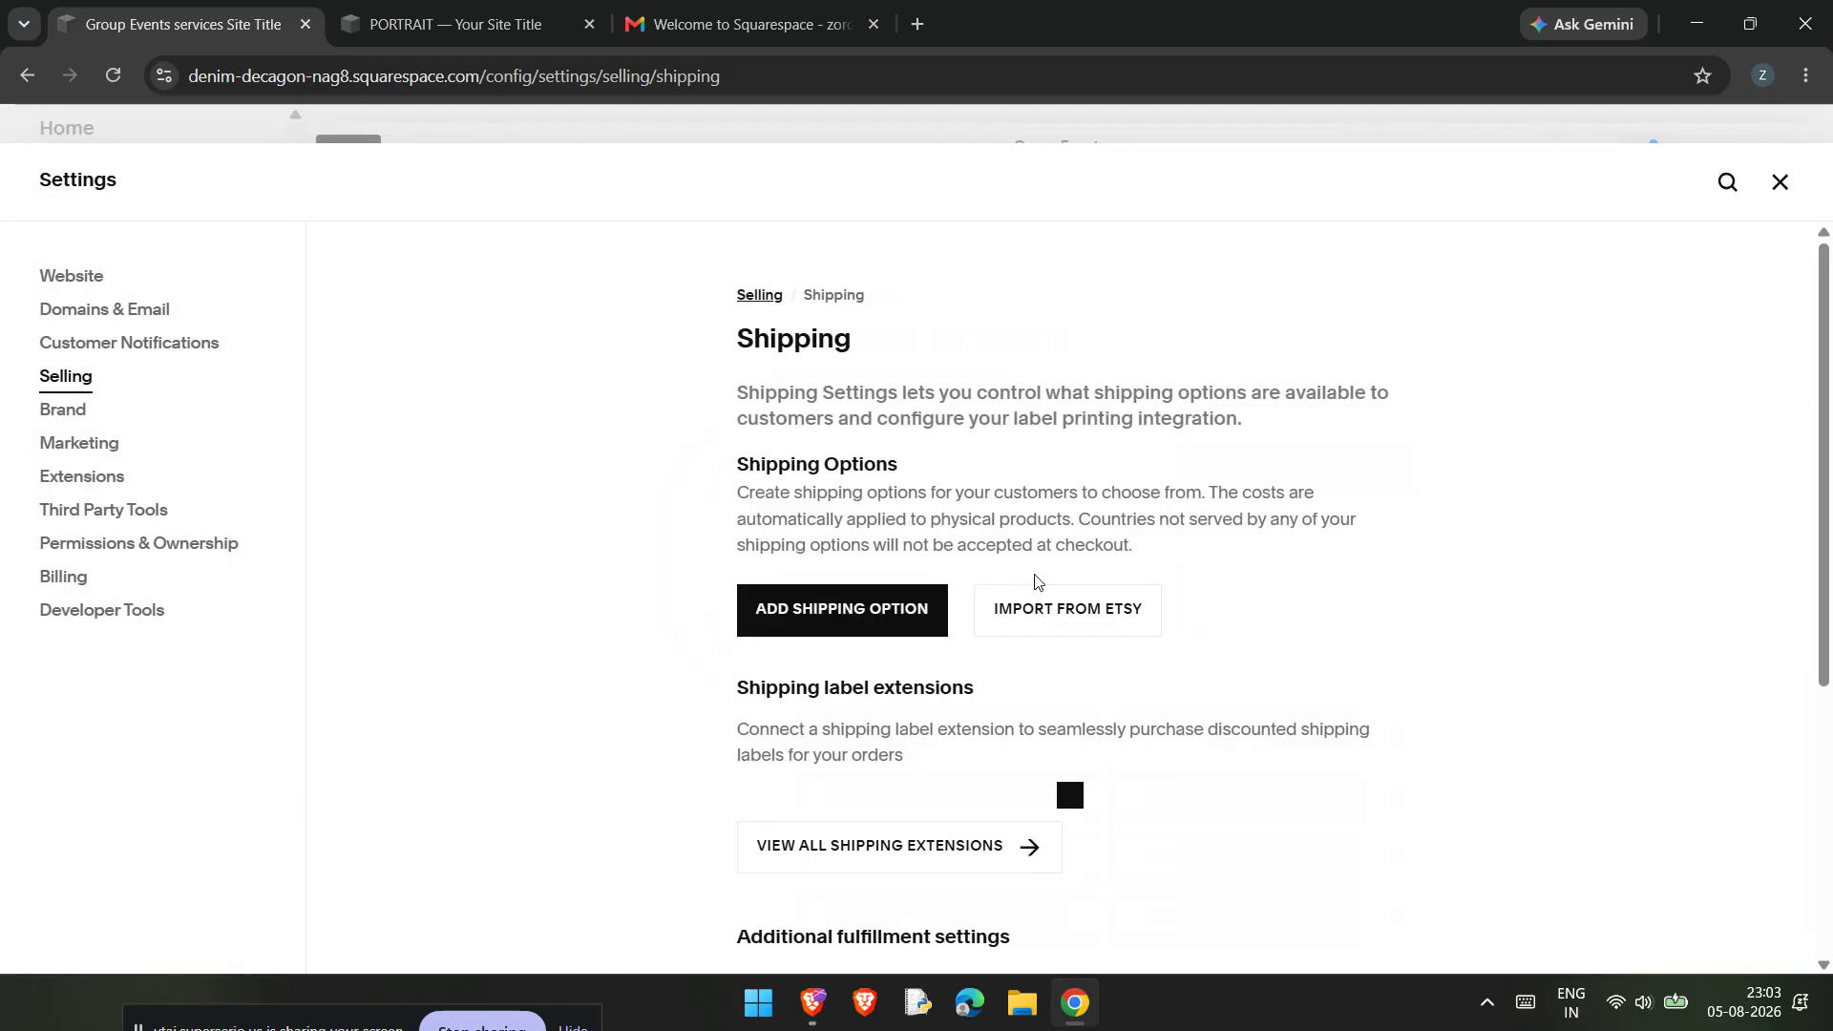
{"action": "left_click", "coordinate": [859, 613]}
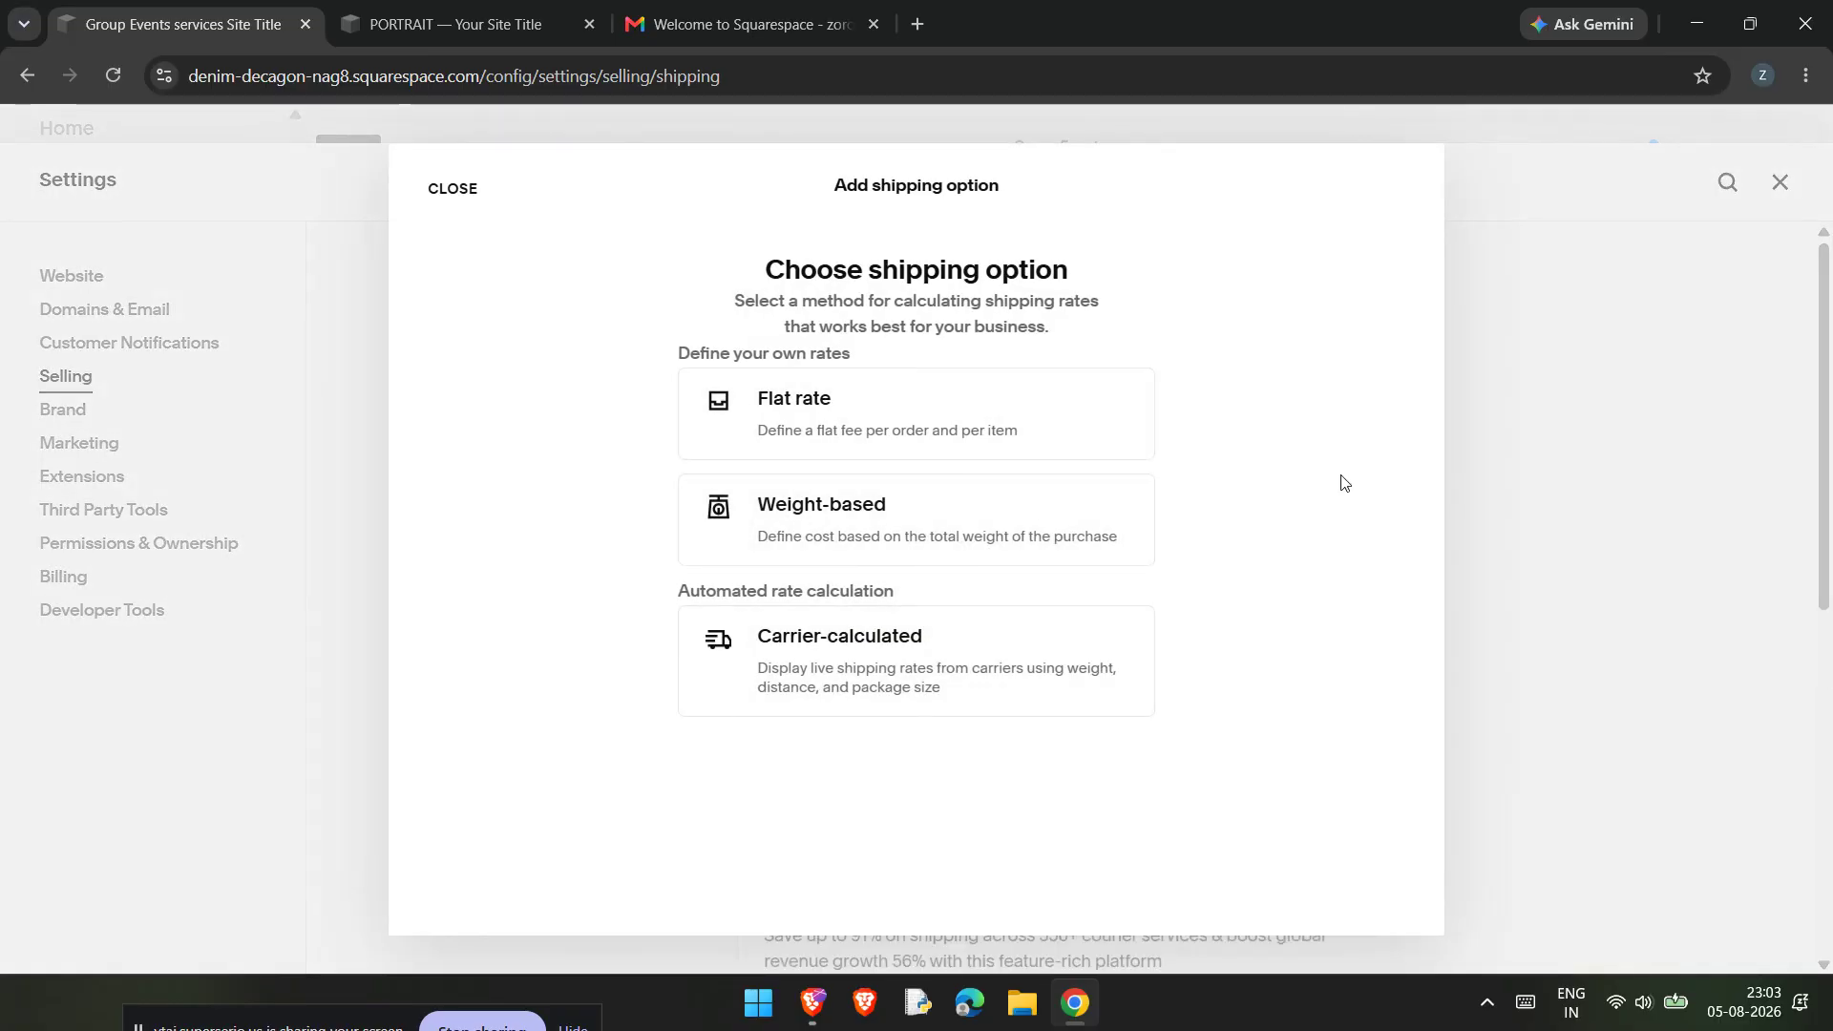
{"action": "left_click", "coordinate": [1523, 445]}
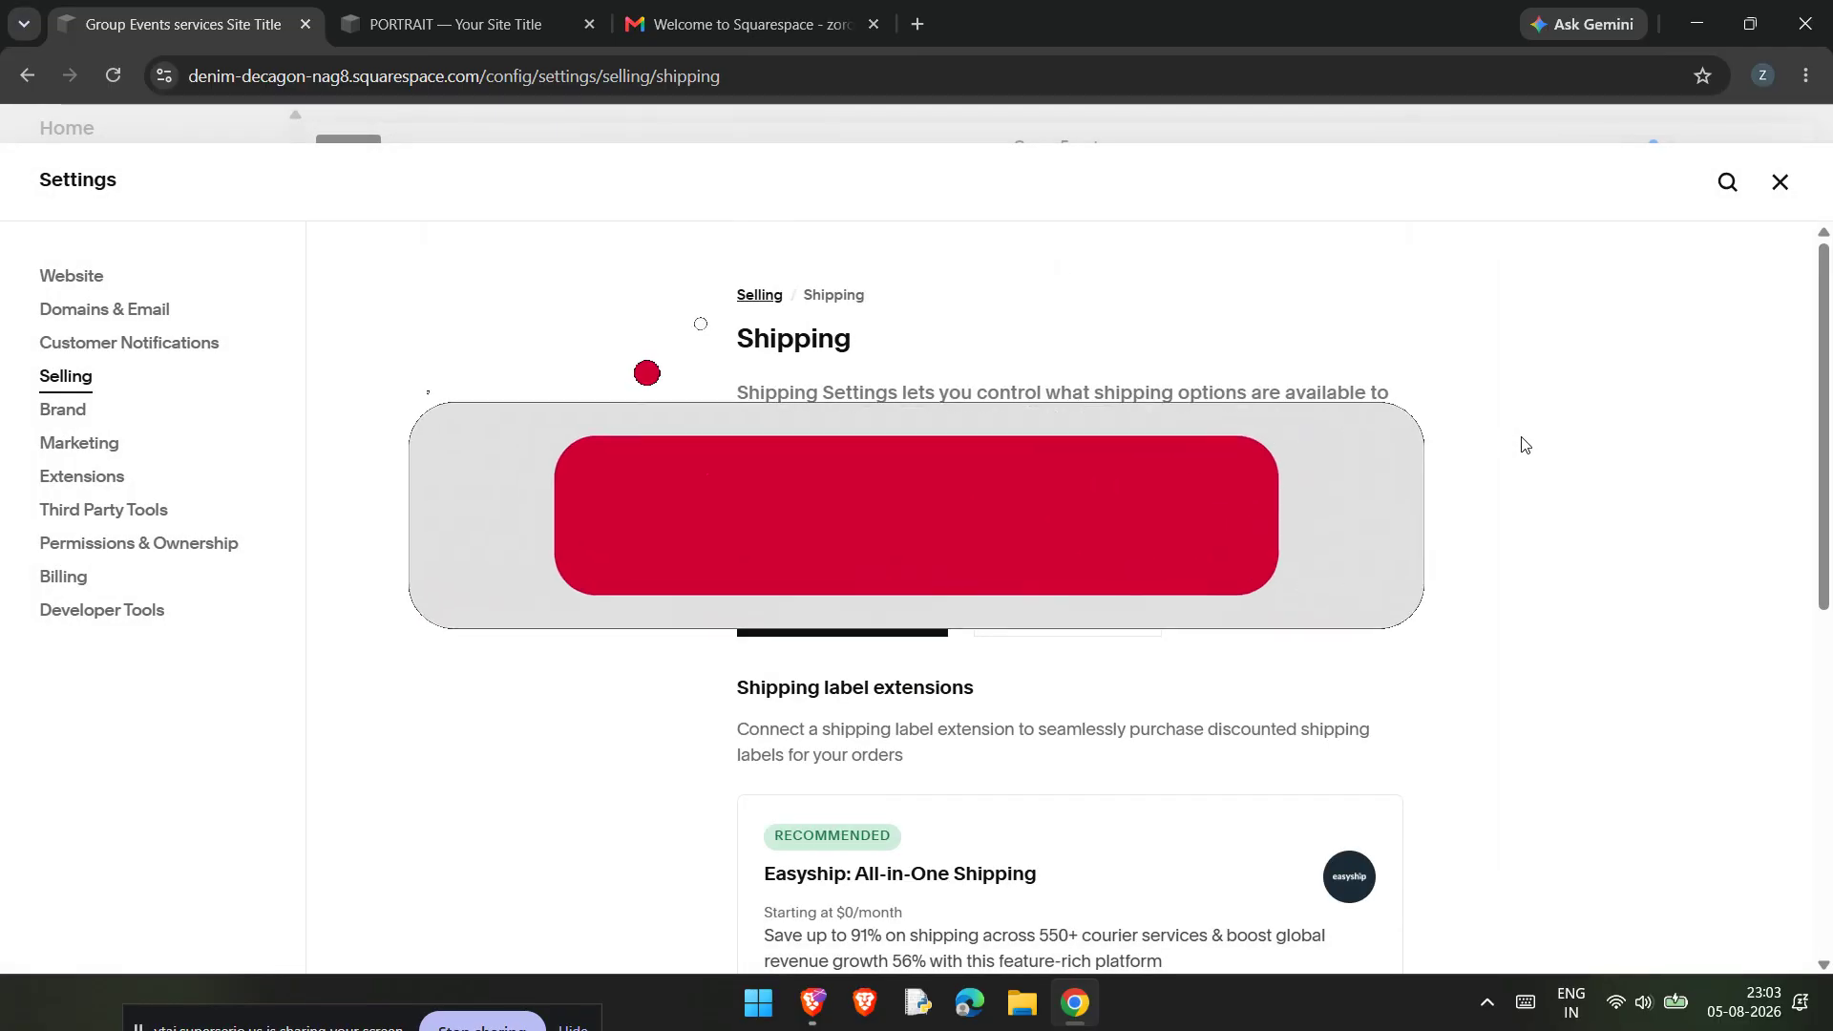